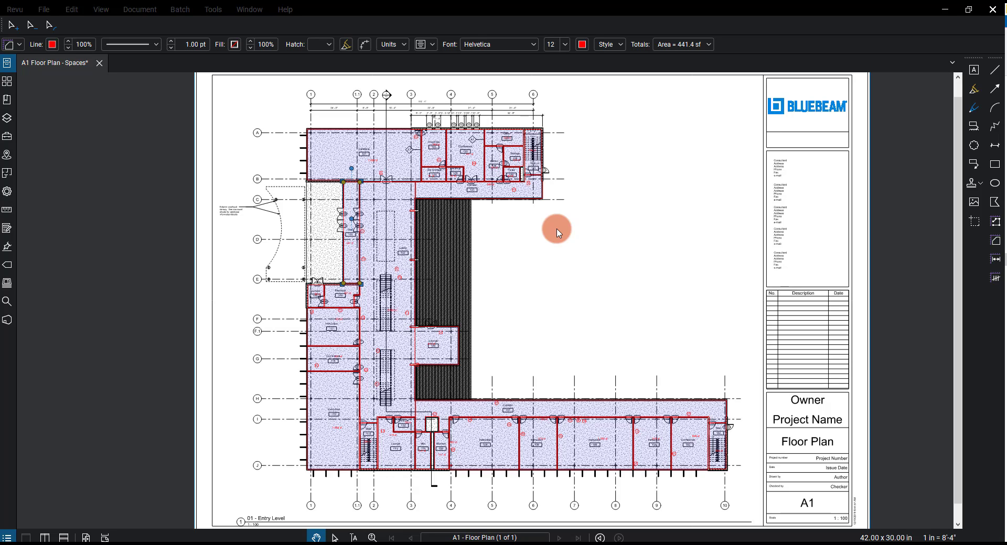
Switch the workspace to the Site Punch profile
{"action": "left_click", "coordinate": [14, 10]}
{"action": "mouse_move", "coordinate": [50, 84]}
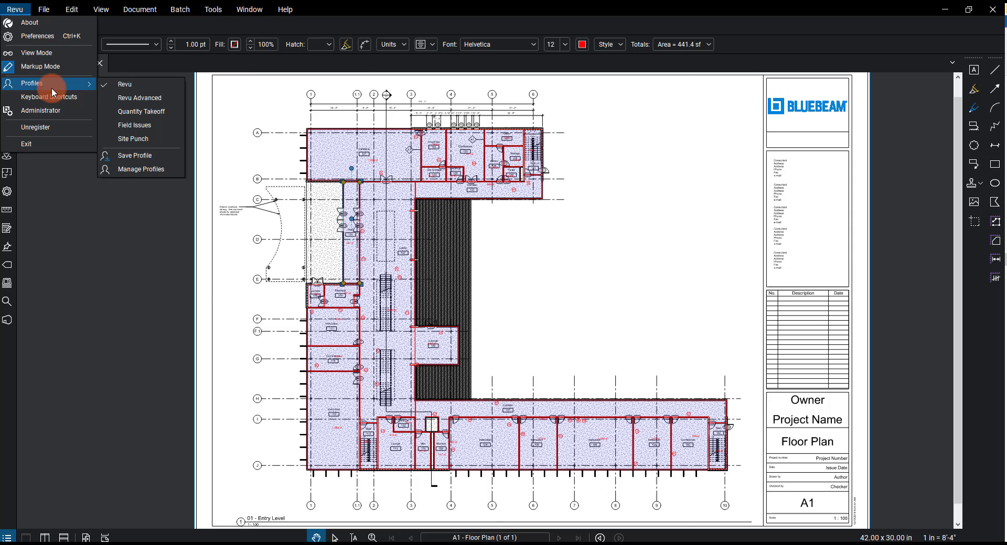
{"action": "left_click", "coordinate": [147, 137]}
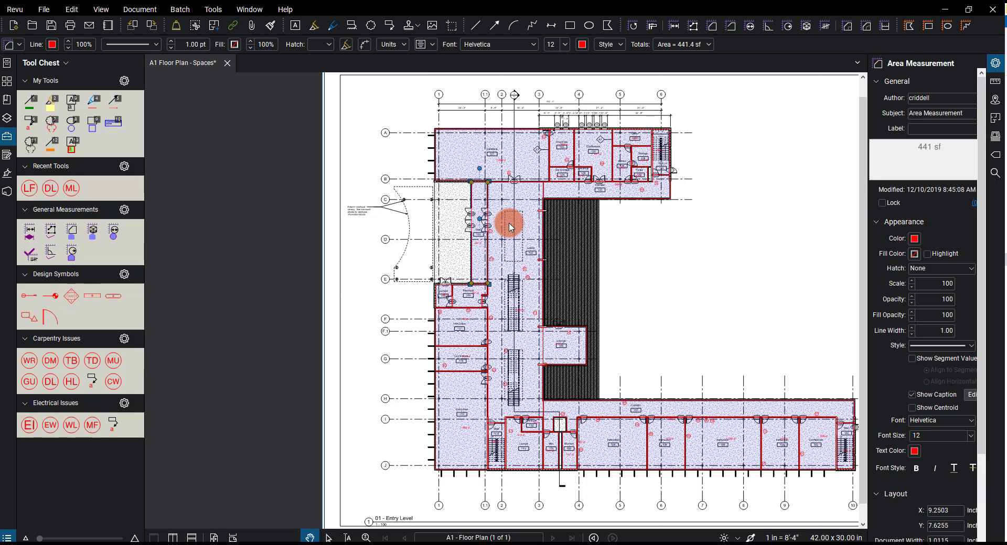
{"action": "left_click_drag", "start_coordinate": [700, 247], "coordinate": [599, 248]}
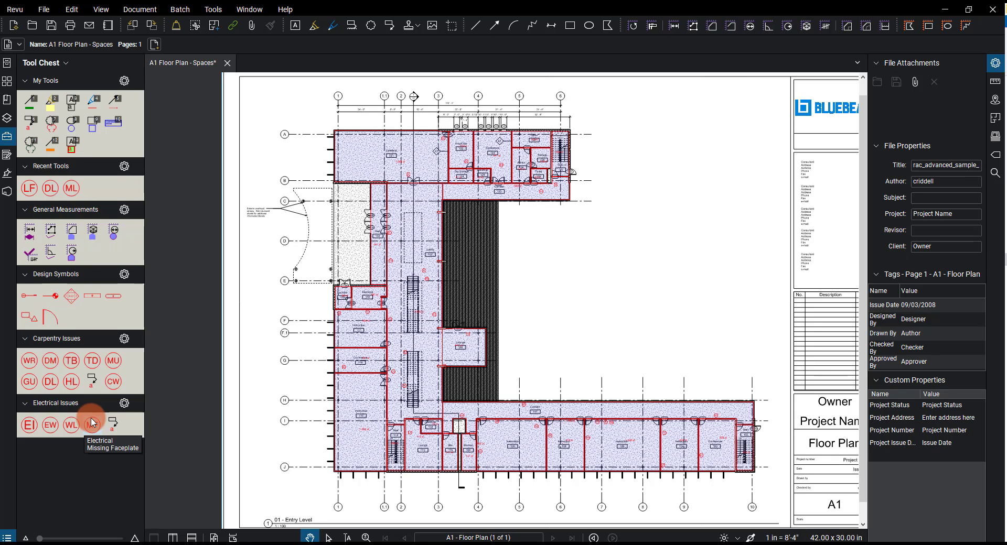
Show the floor plan's list of spaces and toggle the space highlighting on the drawing
{"action": "left_click", "coordinate": [994, 119]}
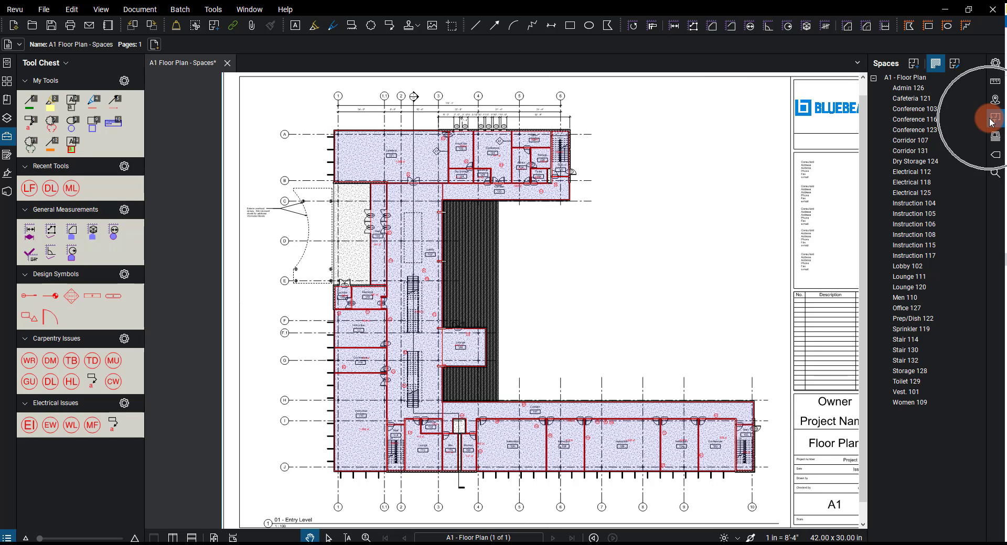
{"action": "left_click", "coordinate": [935, 64]}
{"action": "key", "text": "ctrl"}
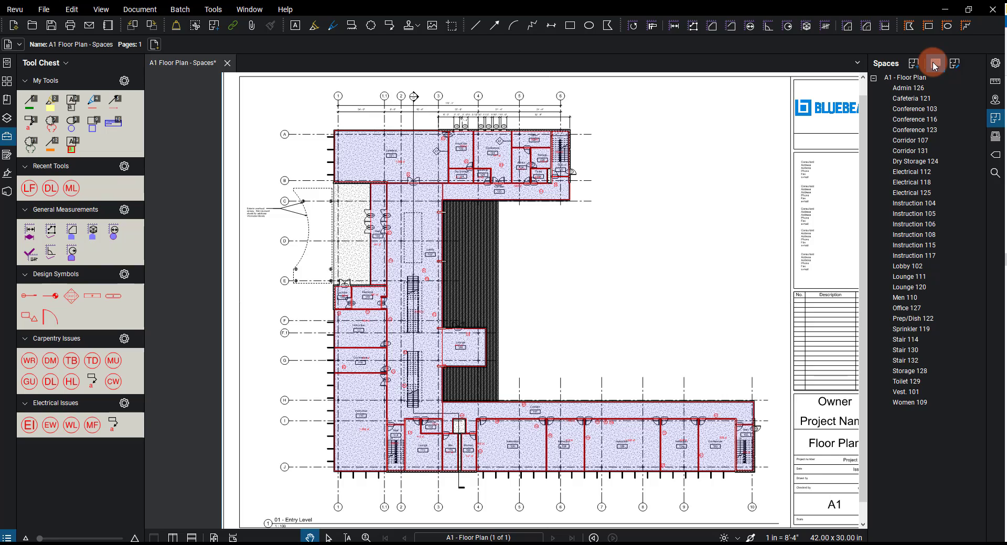
{"action": "left_click", "coordinate": [935, 65]}
Place a DL (door latch) carpentry issue marker in Conference 123, just inside door 123
{"action": "scroll", "coordinate": [391, 141], "scroll_direction": "up", "scroll_amount": 3}
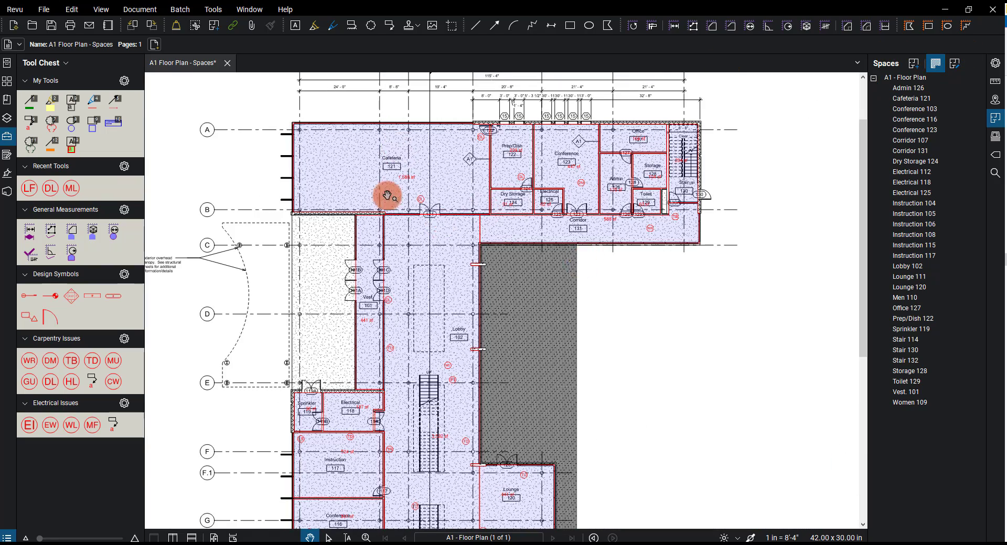
{"action": "scroll", "coordinate": [366, 175], "scroll_direction": "up", "scroll_amount": 2}
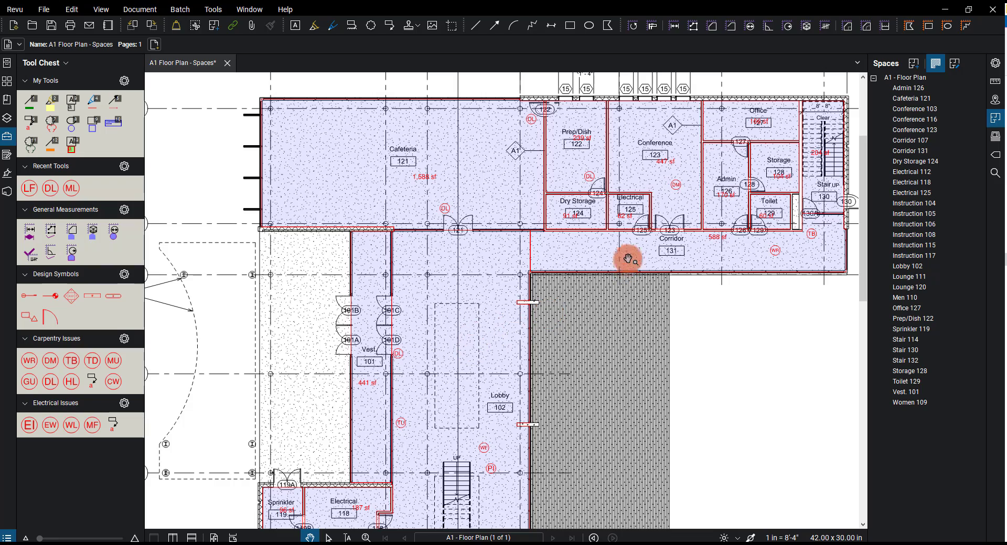
{"action": "scroll", "coordinate": [674, 144], "scroll_direction": "up", "scroll_amount": 2}
{"action": "mouse_move", "coordinate": [667, 153]}
{"action": "left_mouse_down"}
{"action": "mouse_move", "coordinate": [573, 198]}
{"action": "mouse_move", "coordinate": [500, 192]}
{"action": "left_mouse_up"}
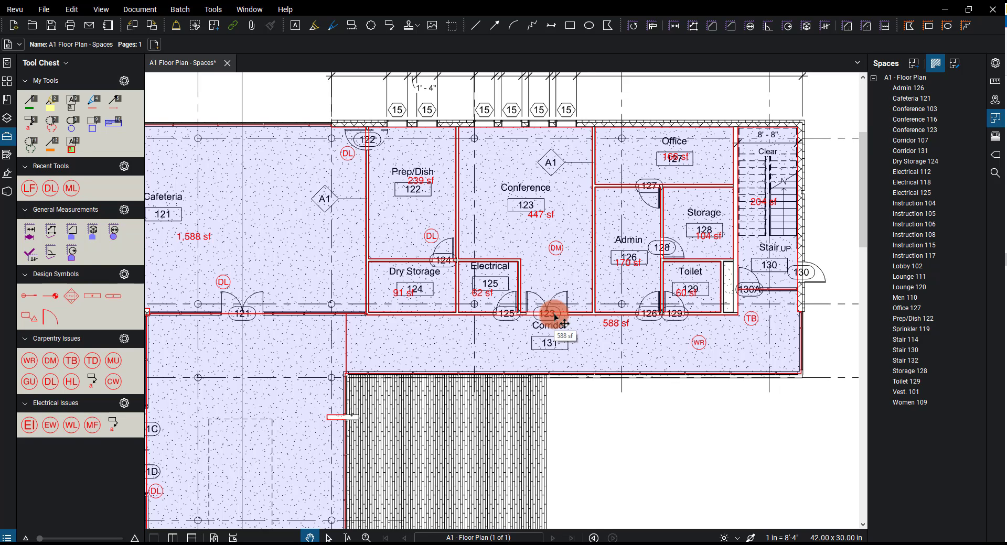
{"action": "left_click", "coordinate": [56, 384]}
{"action": "left_click", "coordinate": [552, 291]}
{"action": "scroll", "coordinate": [554, 294], "scroll_direction": "up", "scroll_amount": 3}
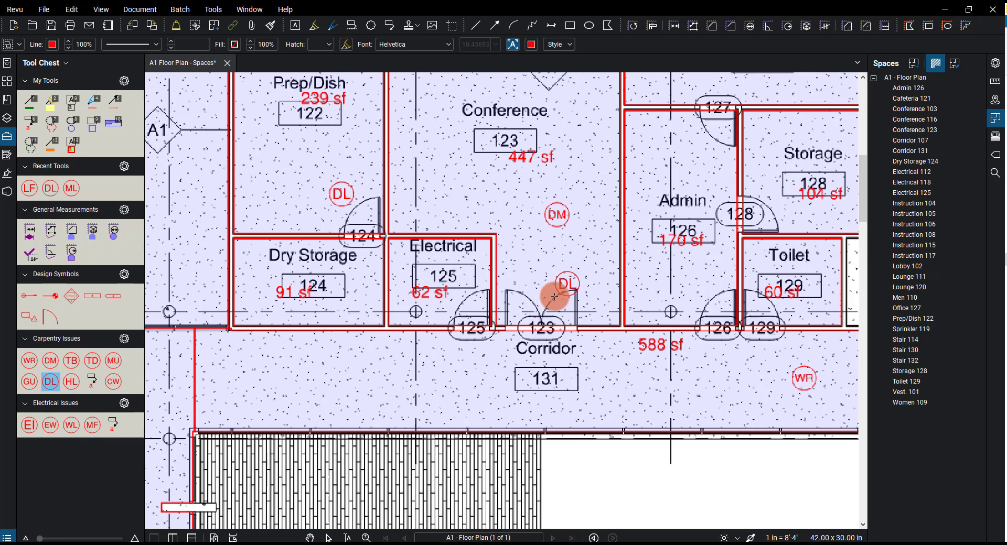
{"action": "left_click", "coordinate": [540, 292]}
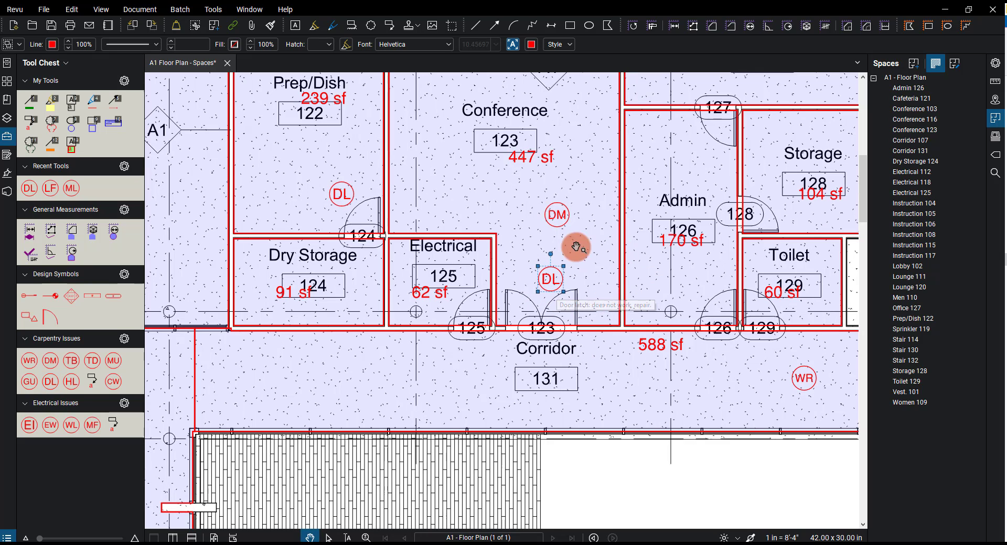
Show the properties of the new DL marker with enough width to read its full comment
{"action": "left_click", "coordinate": [995, 63]}
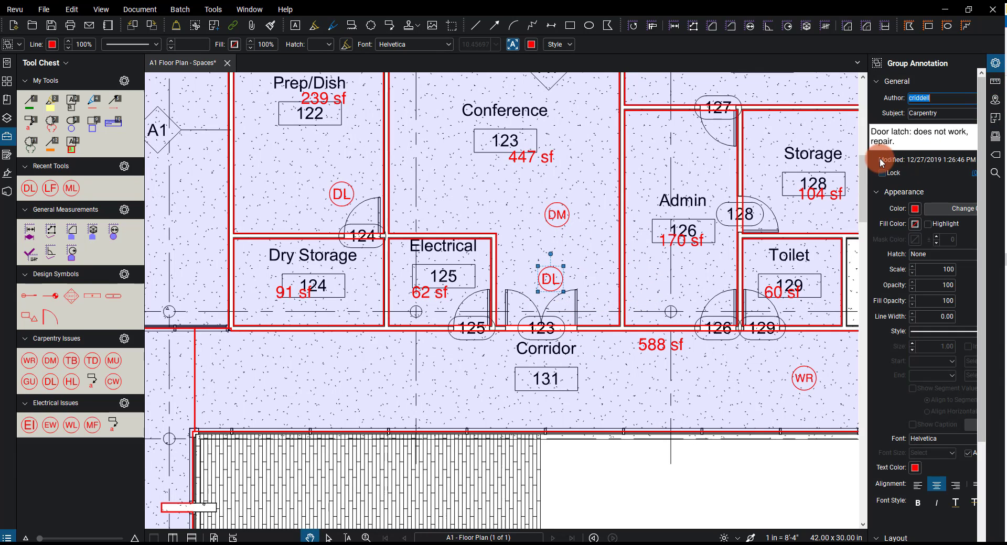
{"action": "left_click_drag", "start_coordinate": [868, 151], "coordinate": [821, 151]}
{"action": "left_click", "coordinate": [860, 143]}
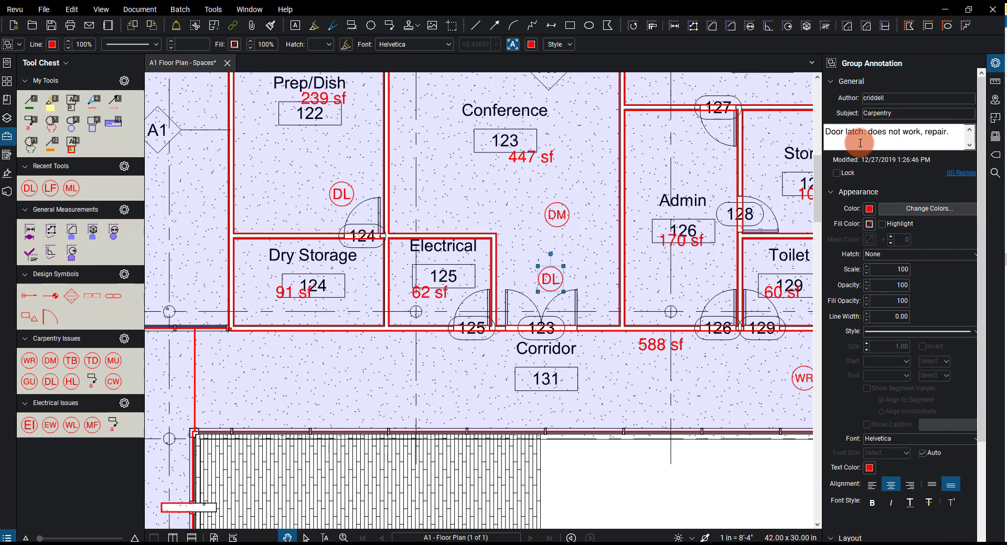
Place an MF (Missing Faceplate) electrical issue marker in Instruction 117, along the wall shared with Electrical 118
{"action": "scroll", "coordinate": [512, 275], "scroll_direction": "down", "scroll_amount": 6}
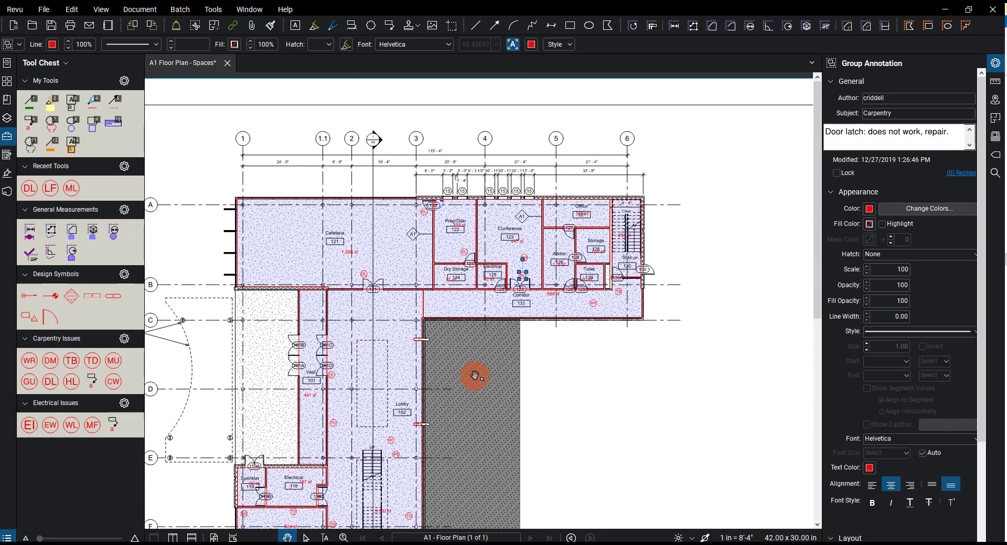
{"action": "left_click_drag", "start_coordinate": [577, 390], "coordinate": [603, 212]}
{"action": "scroll", "coordinate": [337, 360], "scroll_direction": "up", "scroll_amount": 2}
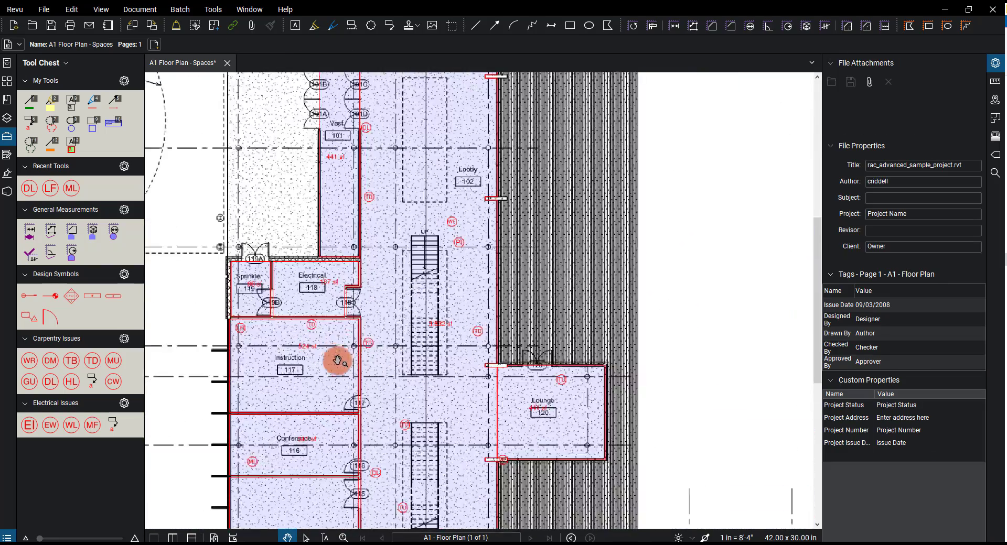
{"action": "scroll", "coordinate": [331, 371], "scroll_direction": "up", "scroll_amount": 3}
{"action": "left_click_drag", "start_coordinate": [329, 385], "coordinate": [426, 304]}
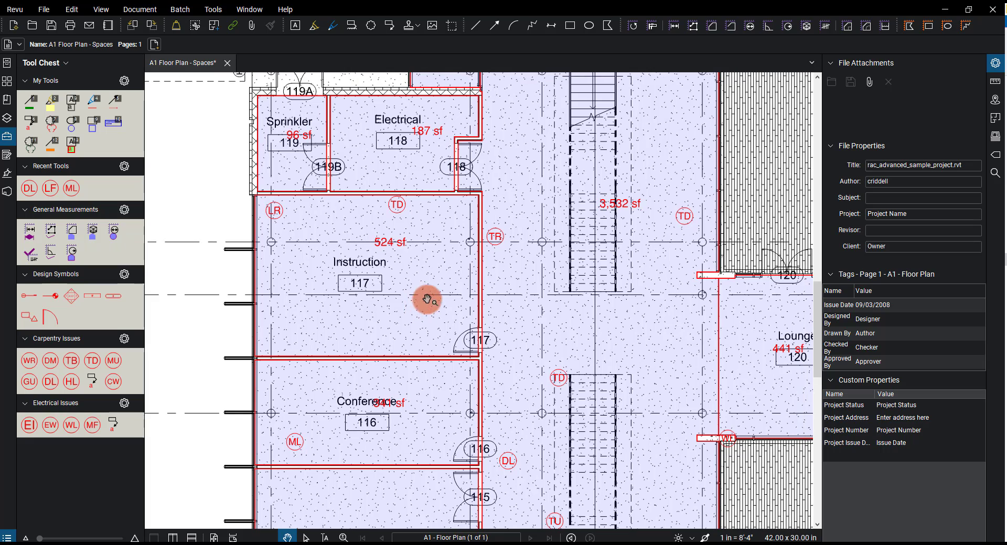
{"action": "left_click_drag", "start_coordinate": [423, 135], "coordinate": [412, 170]}
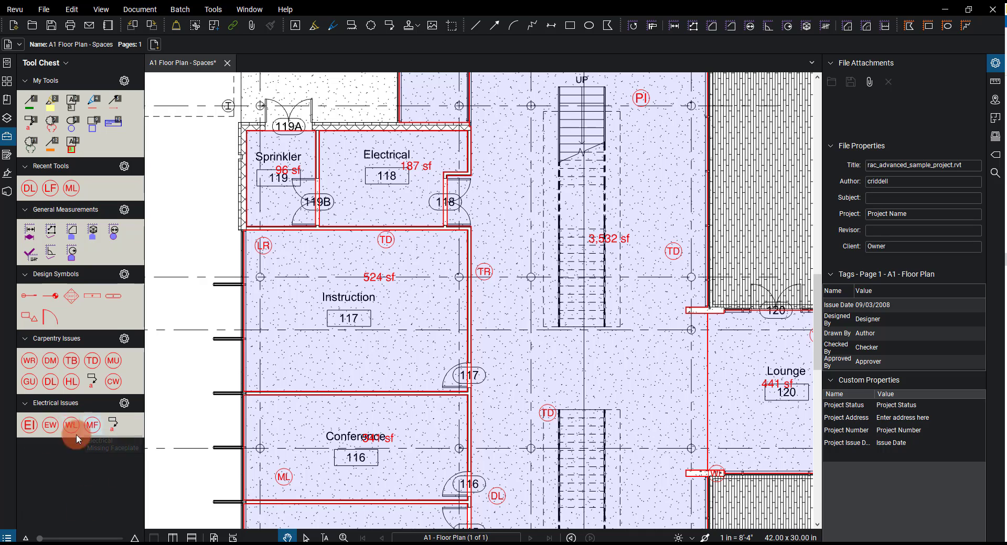
{"action": "left_click", "coordinate": [98, 431]}
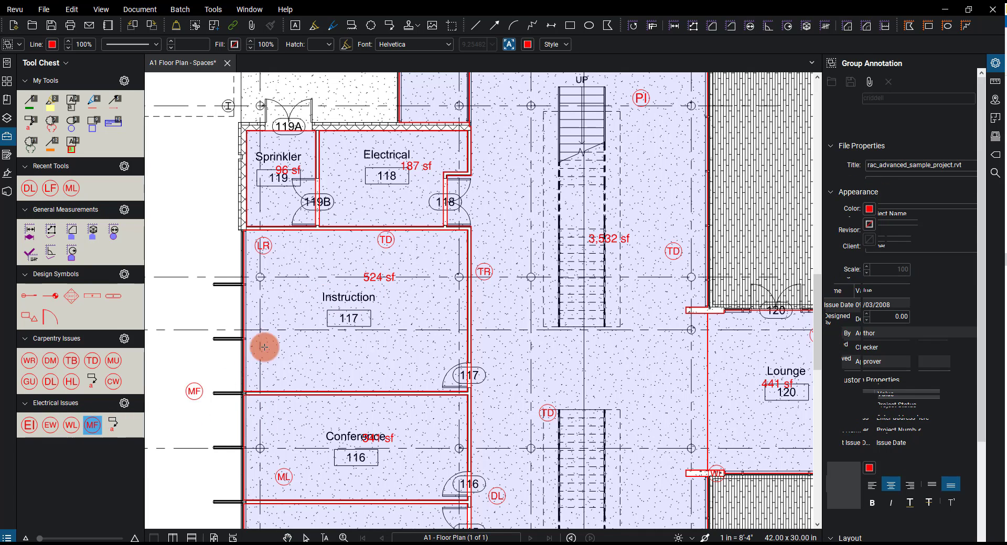
{"action": "left_click", "coordinate": [325, 246]}
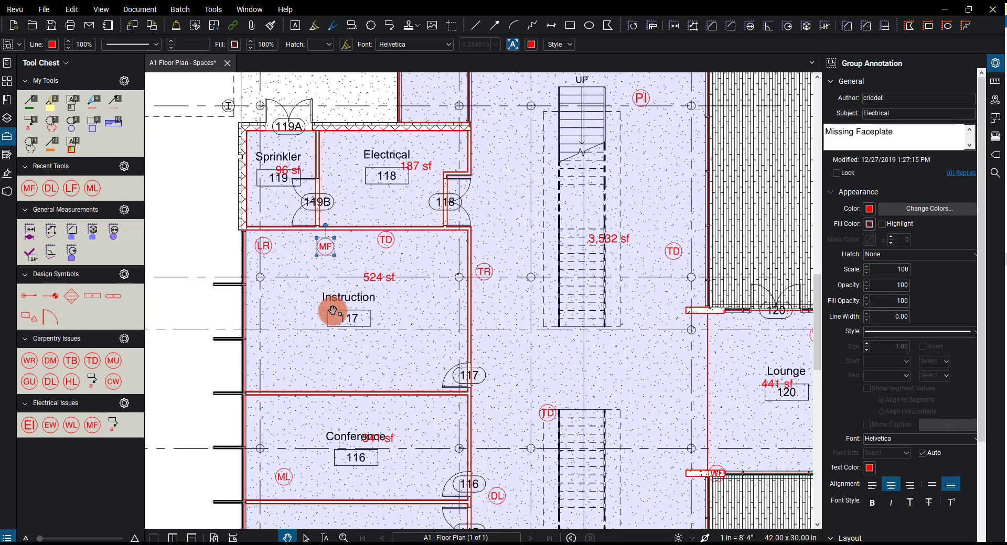
Attach the Missing Face Plate image from the Bluebeam Demo punch list Images folder to the MF marker and view the photo
{"action": "right_click", "coordinate": [326, 247]}
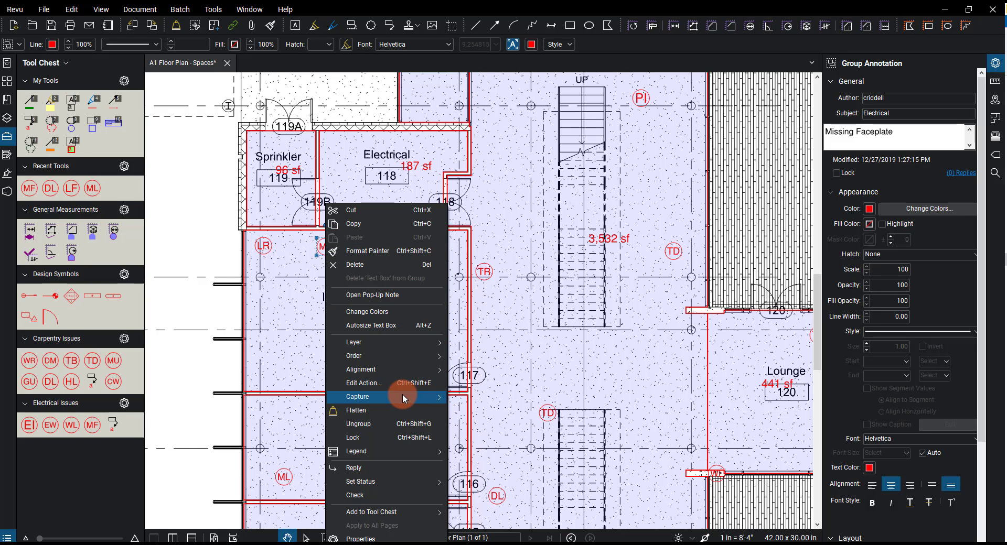
{"action": "mouse_move", "coordinate": [401, 397]}
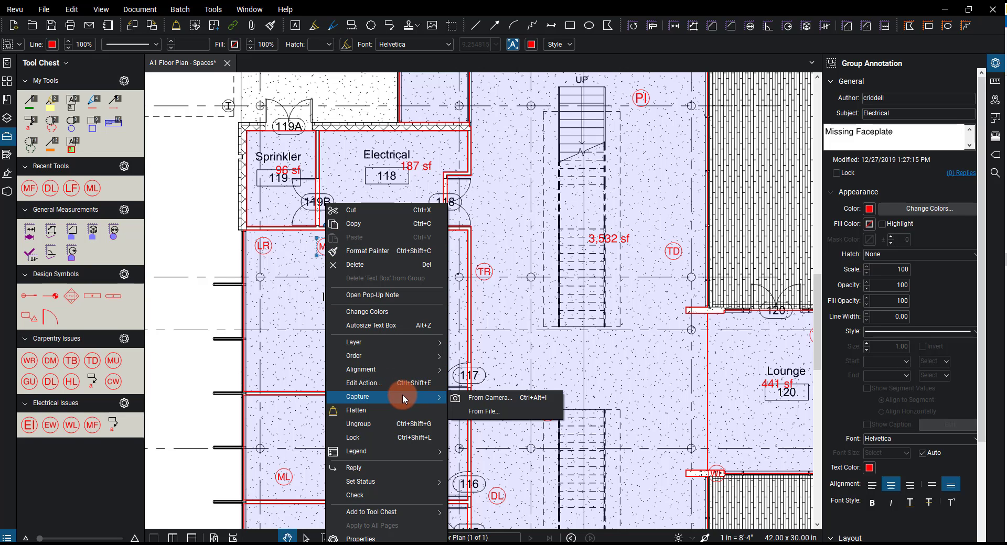
{"action": "left_click", "coordinate": [492, 413]}
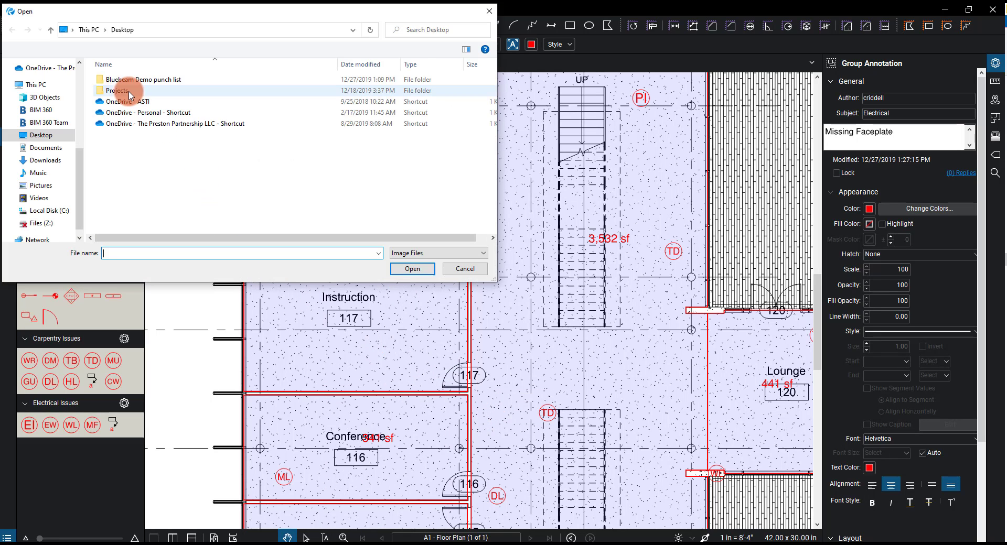
{"action": "double_click", "coordinate": [108, 80]}
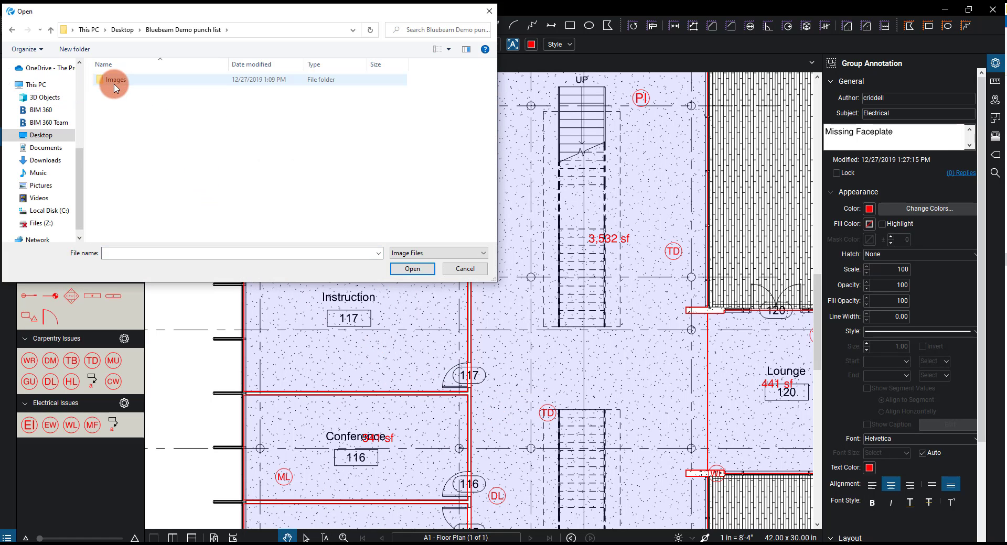
{"action": "left_click", "coordinate": [116, 83]}
{"action": "double_click", "coordinate": [115, 82]}
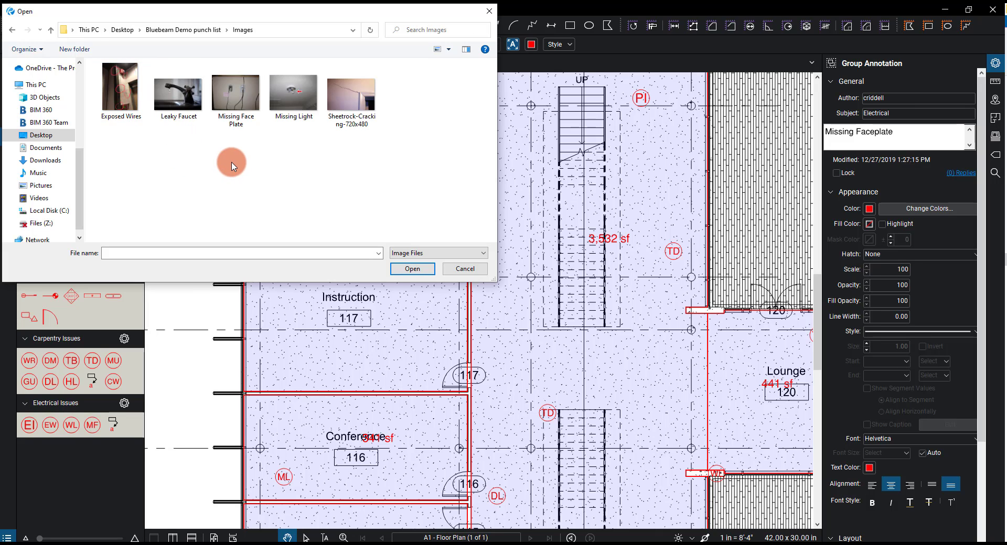
{"action": "left_click", "coordinate": [234, 104]}
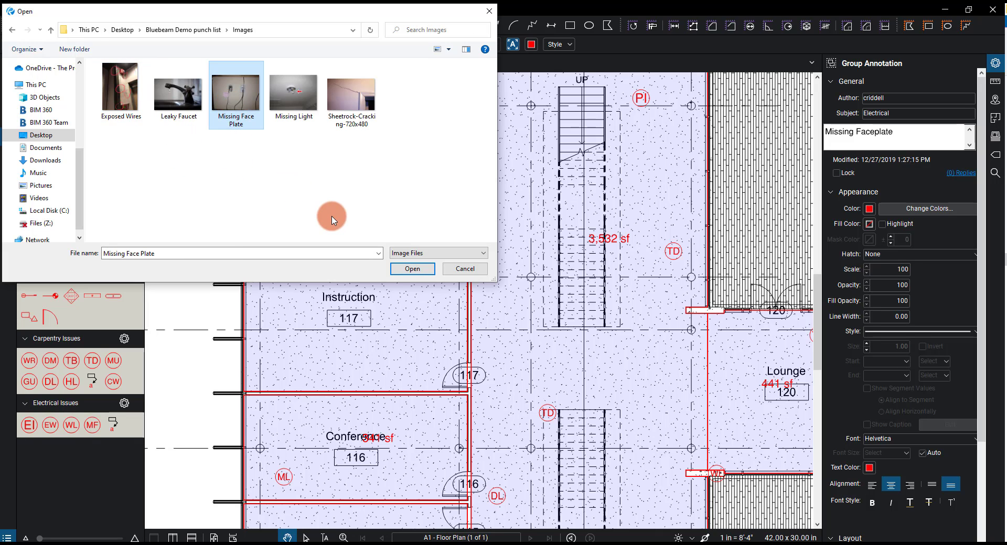
{"action": "left_click", "coordinate": [407, 269]}
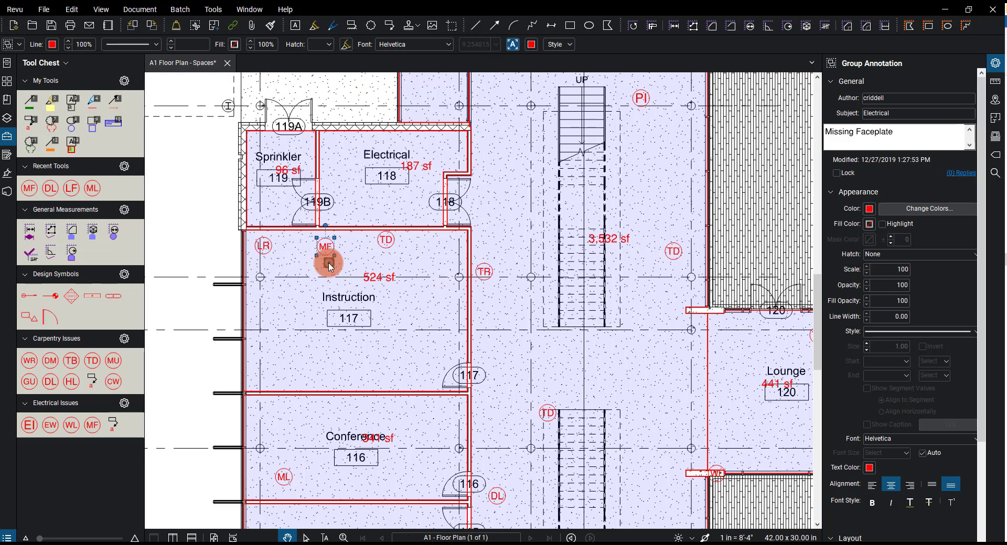
{"action": "left_click", "coordinate": [328, 263]}
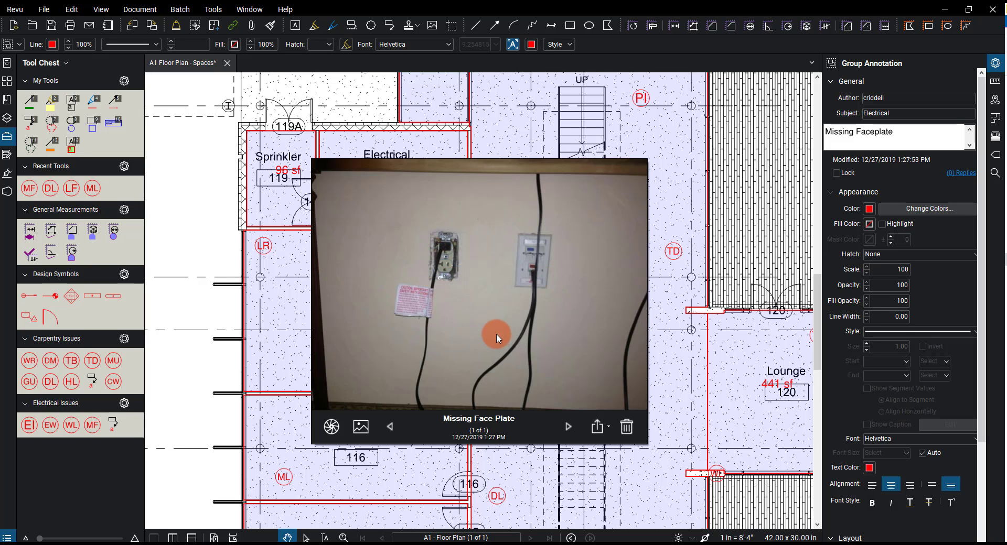
{"action": "left_click", "coordinate": [663, 337]}
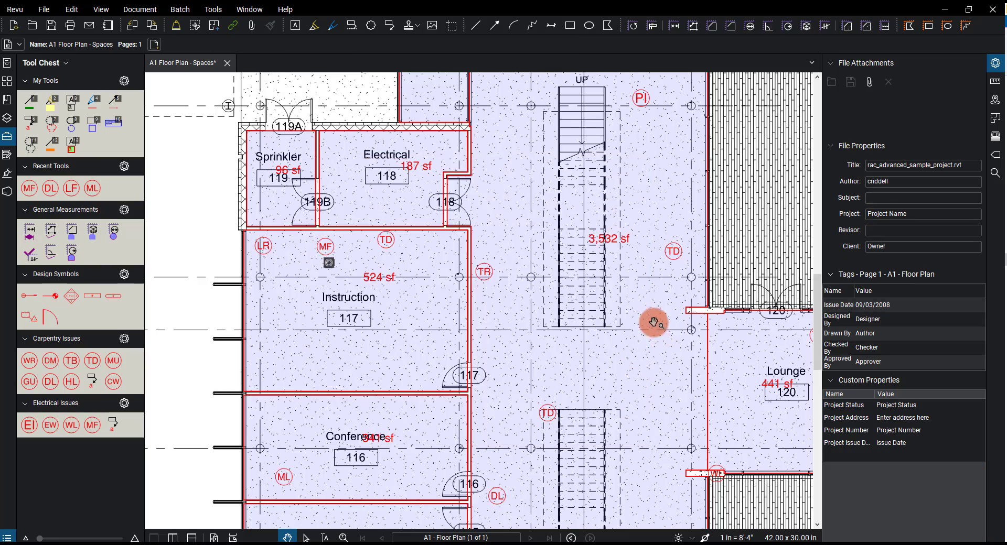
Place a WR (wall finish not smooth) carpentry issue marker in Cafeteria 121, near the wall shared with Prep/Dish 122
{"action": "scroll", "coordinate": [637, 318], "scroll_direction": "down", "scroll_amount": 3}
{"action": "scroll", "coordinate": [640, 332], "scroll_direction": "up", "scroll_amount": 5}
{"action": "left_click_drag", "start_coordinate": [611, 241], "coordinate": [422, 458]}
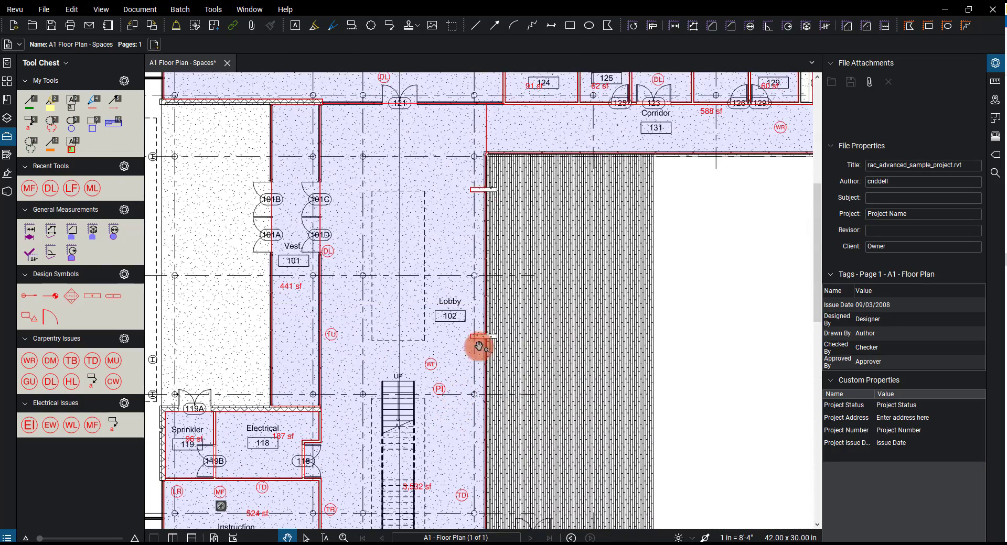
{"action": "left_click_drag", "start_coordinate": [486, 197], "coordinate": [555, 342]}
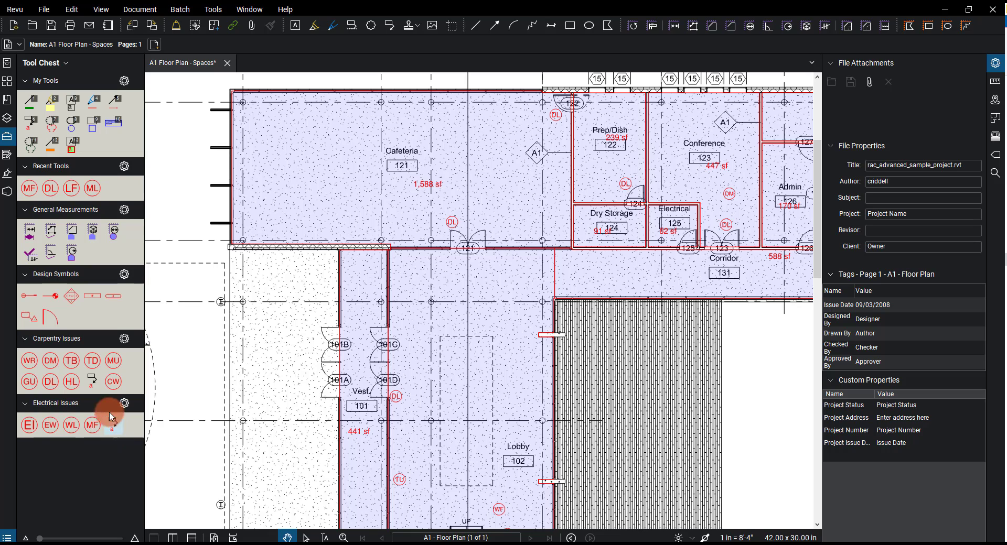
{"action": "left_click", "coordinate": [30, 361]}
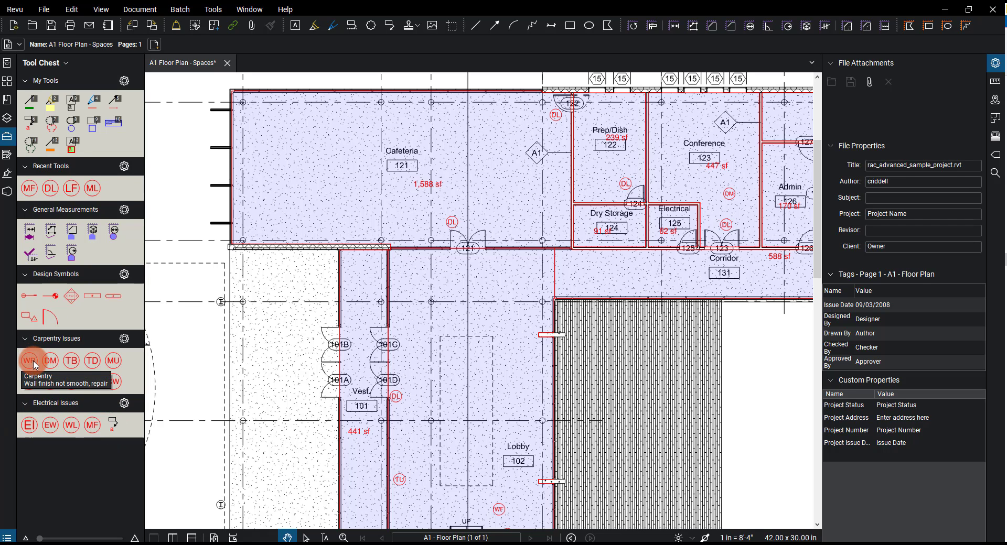
{"action": "left_click", "coordinate": [33, 361]}
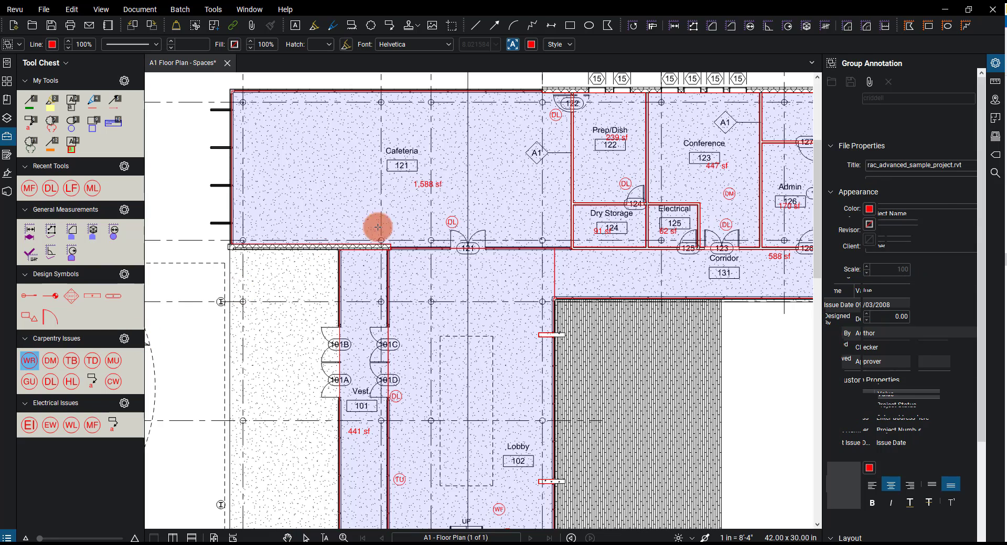
{"action": "scroll", "coordinate": [477, 147], "scroll_direction": "up", "scroll_amount": 5}
{"action": "scroll", "coordinate": [527, 273], "scroll_direction": "down", "scroll_amount": 2}
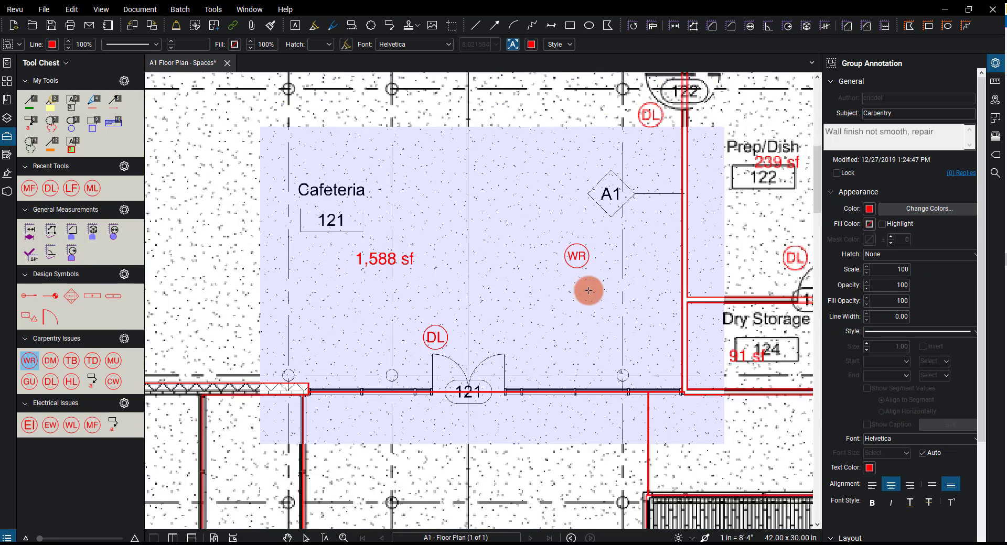
{"action": "left_click", "coordinate": [649, 289]}
Change the text of the new cafeteria wall finish marker to LF
{"action": "left_click", "coordinate": [655, 296]}
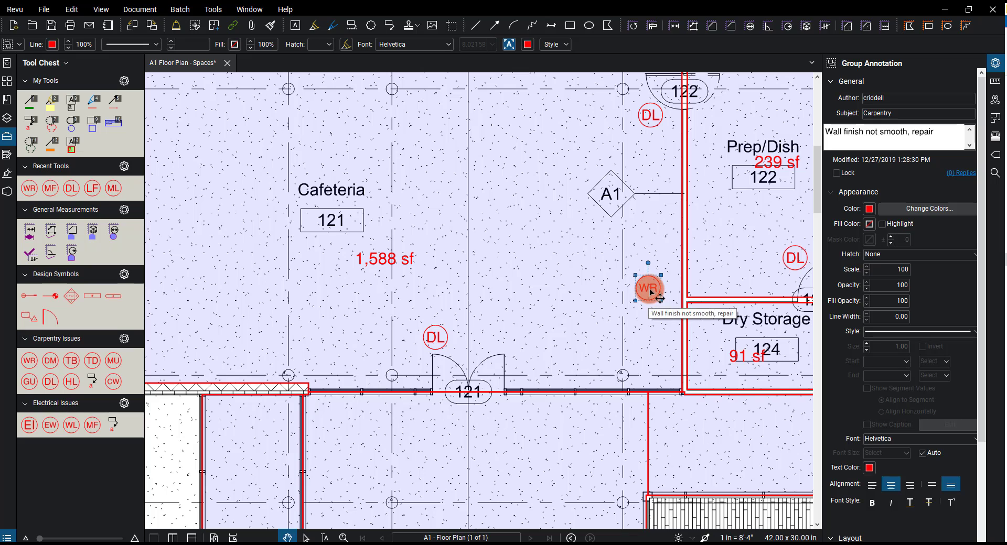
{"action": "double_click", "coordinate": [650, 293]}
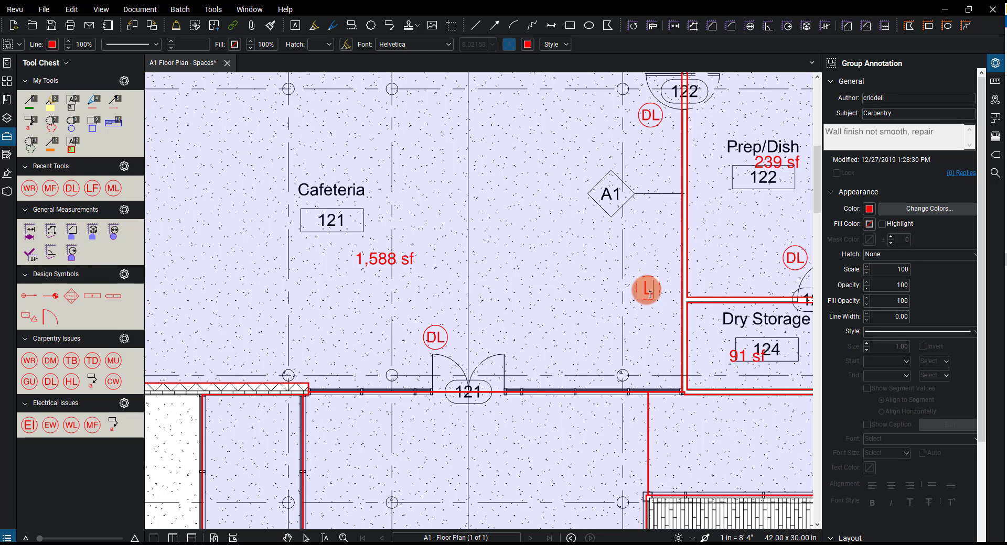
{"action": "type", "text": "LF"}
{"action": "left_click", "coordinate": [515, 274]}
{"action": "left_click", "coordinate": [648, 289]}
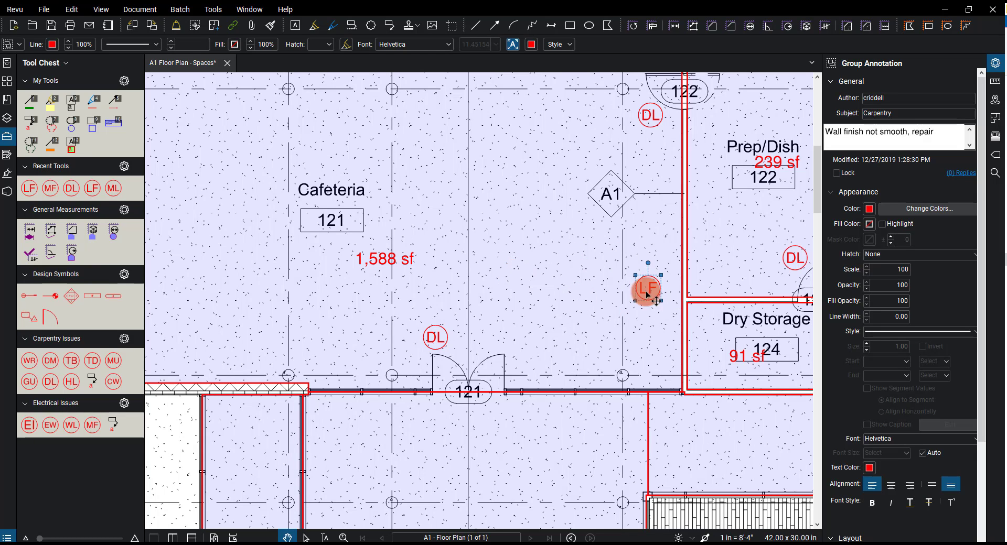
Set the subject of the LF marker in Cafeteria 121 to Plumbing
{"action": "left_click", "coordinate": [927, 110]}
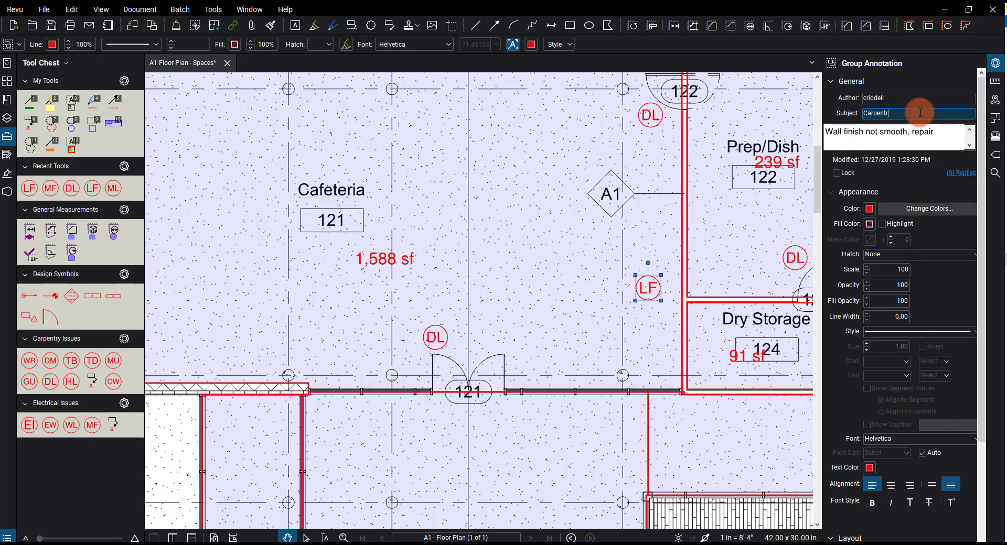
{"action": "key", "text": "BackSpace"}
{"action": "key", "text": "BackSpace"}
{"action": "key", "text": "BackSpace"}
{"action": "key", "text": "BackSpace"}
{"action": "key", "text": "BackSpace"}
{"action": "key", "text": "BackSpace"}
{"action": "key", "text": "BackSpace"}
{"action": "key", "text": "BackSpace"}
{"action": "key", "text": "Caps_Lock"}
{"action": "type", "text": "Plumbing"}
Replace the LF marker's comment with "Leaky faucet, please repair."
{"action": "left_click", "coordinate": [924, 131]}
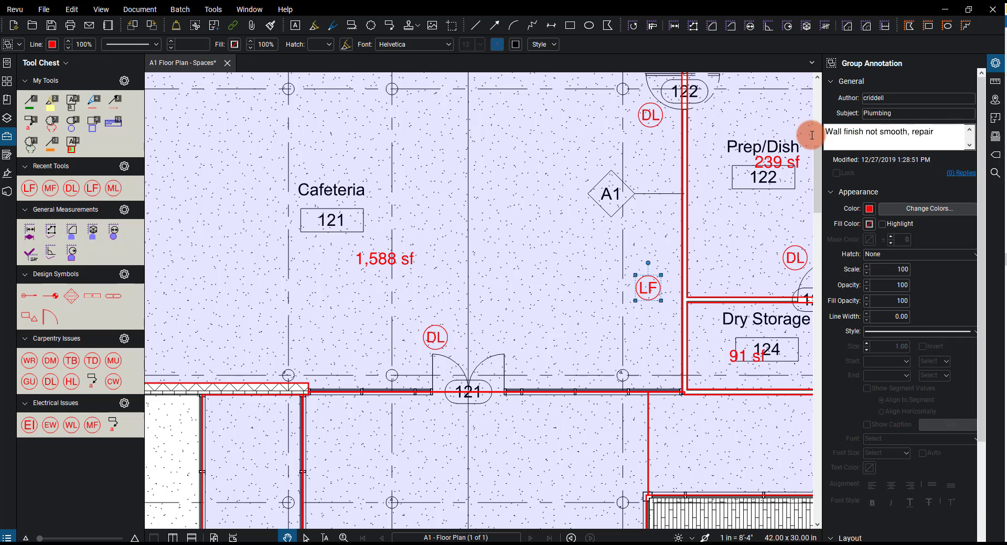
{"action": "left_click_drag", "start_coordinate": [959, 132], "coordinate": [814, 128]}
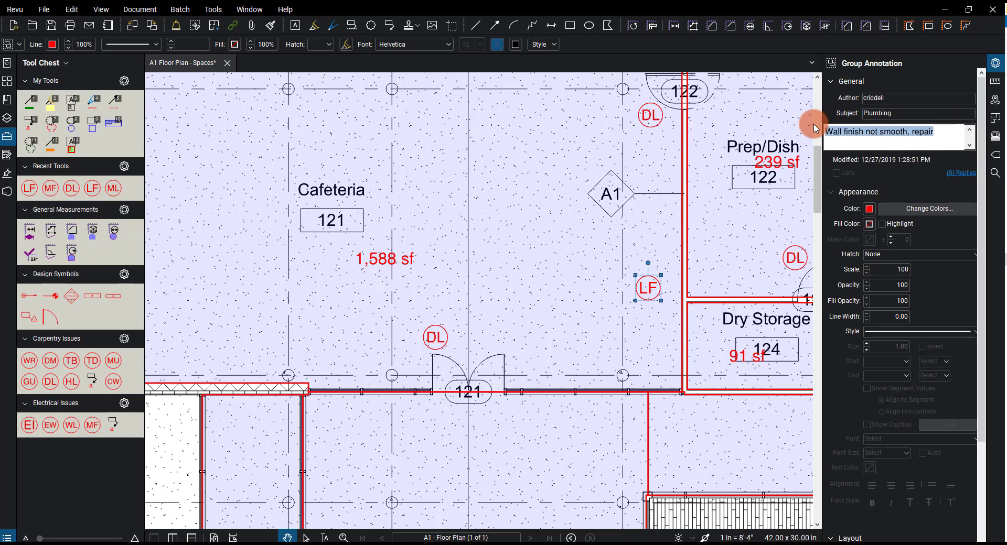
{"action": "type", "text": "Leaky fauce"}
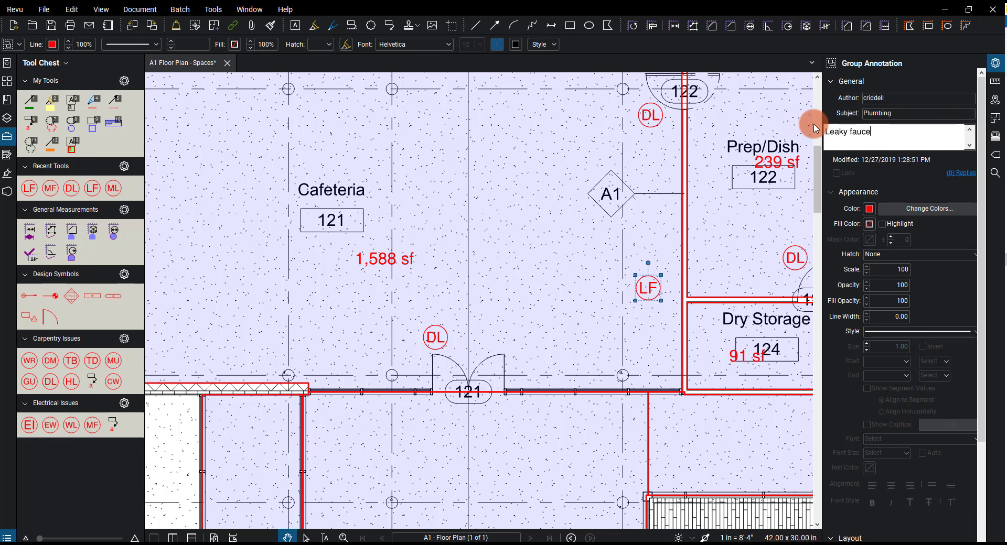
{"action": "type", "text": "t, please repair."}
{"action": "left_click", "coordinate": [601, 229]}
Attach the Leaky Faucet image from the Bluebeam Demo punch list Images folder to the LF marker
{"action": "left_click", "coordinate": [646, 290]}
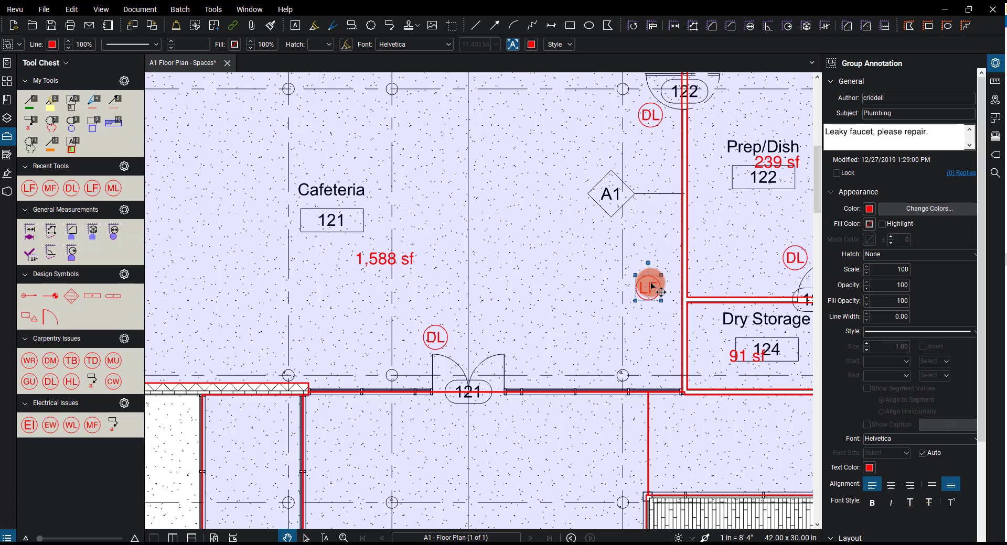
{"action": "right_click", "coordinate": [651, 289]}
{"action": "mouse_move", "coordinate": [739, 402]}
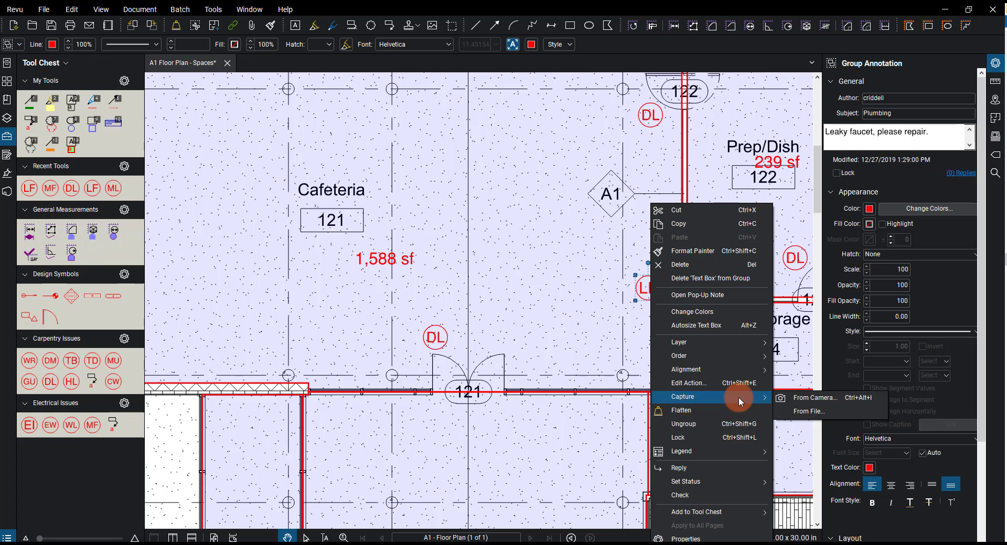
{"action": "left_click", "coordinate": [822, 409]}
{"action": "left_click", "coordinate": [177, 93]}
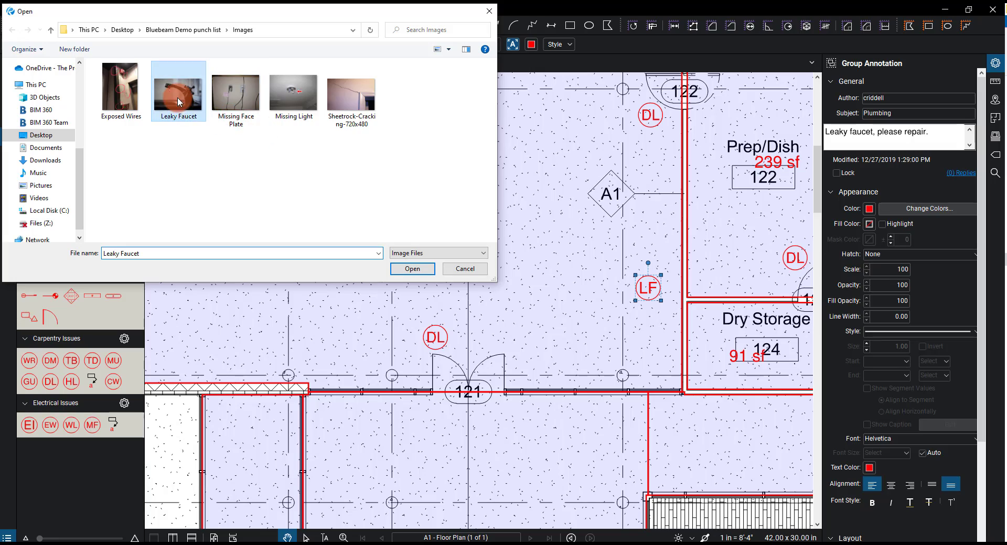
{"action": "left_click", "coordinate": [411, 269]}
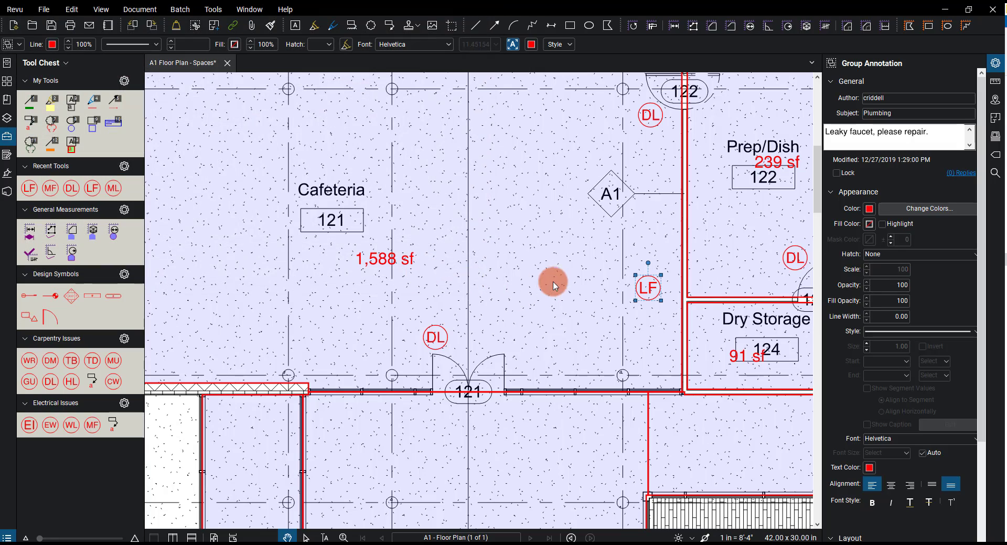
Place a CW (Cracked Wall) carpentry issue marker in Lounge 120, between the lobby opening and the TU marker
{"action": "scroll", "coordinate": [555, 285], "scroll_direction": "down", "scroll_amount": 10}
{"action": "scroll", "coordinate": [501, 298], "scroll_direction": "up", "scroll_amount": 6}
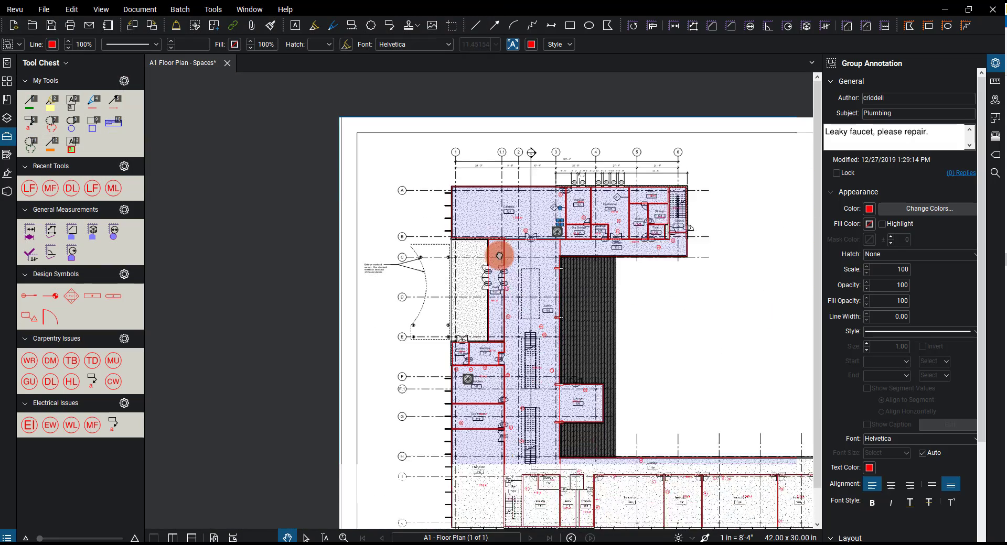
{"action": "scroll", "coordinate": [543, 328], "scroll_direction": "up", "scroll_amount": 5}
{"action": "left_click", "coordinate": [535, 230]}
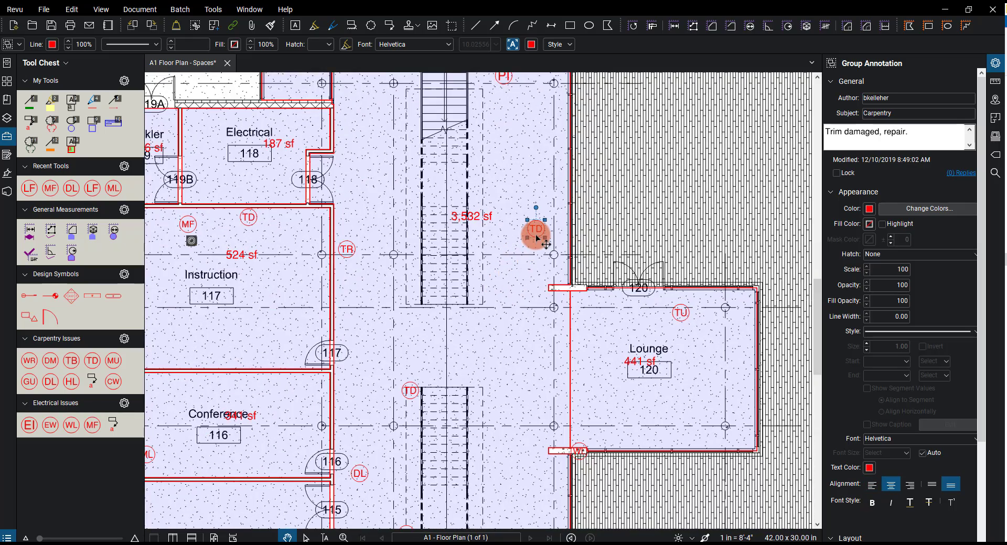
{"action": "scroll", "coordinate": [533, 232], "scroll_direction": "up", "scroll_amount": 4}
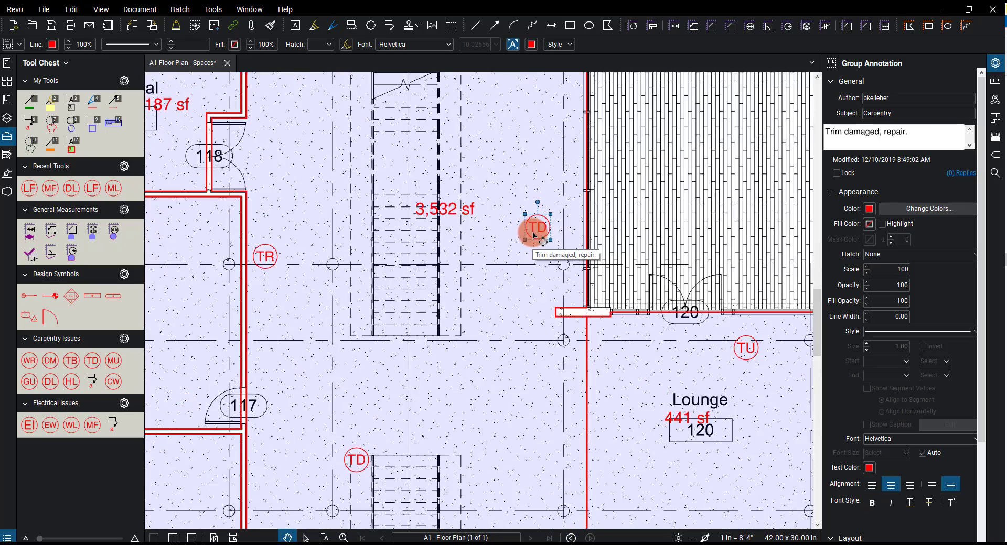
{"action": "scroll", "coordinate": [534, 232], "scroll_direction": "down", "scroll_amount": 5}
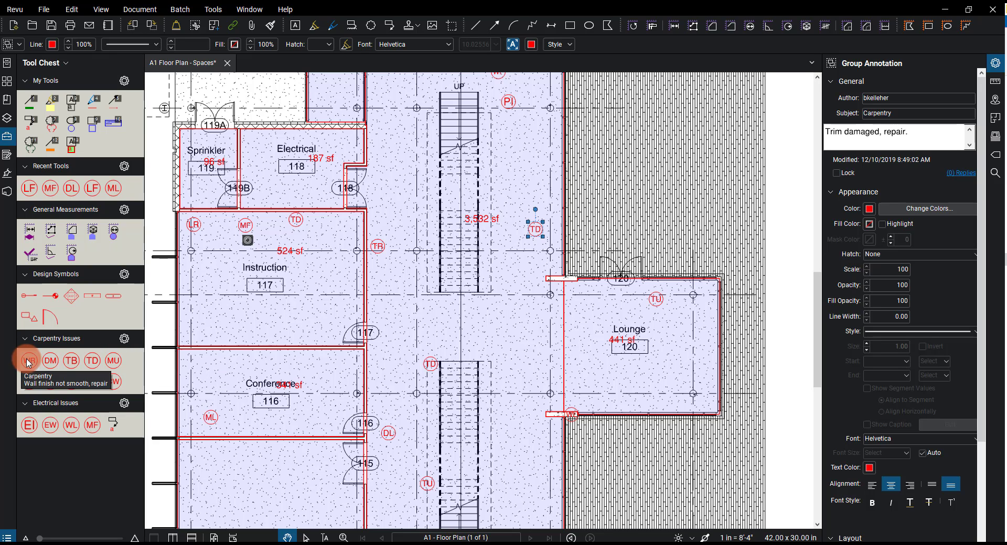
{"action": "left_click", "coordinate": [114, 383]}
{"action": "left_click", "coordinate": [679, 329]}
{"action": "scroll", "coordinate": [679, 328], "scroll_direction": "up", "scroll_amount": 3}
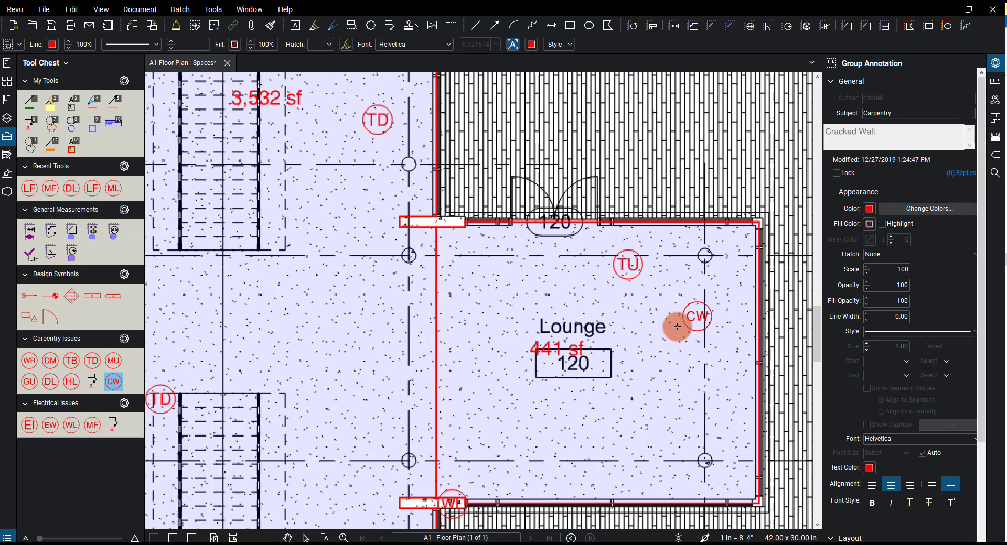
{"action": "left_click", "coordinate": [477, 272]}
Attach the Sheetrock-Cracking-720x480 image from the Images folder to the new CW marker in Lounge 120
{"action": "left_click", "coordinate": [483, 263]}
{"action": "right_click", "coordinate": [490, 262]}
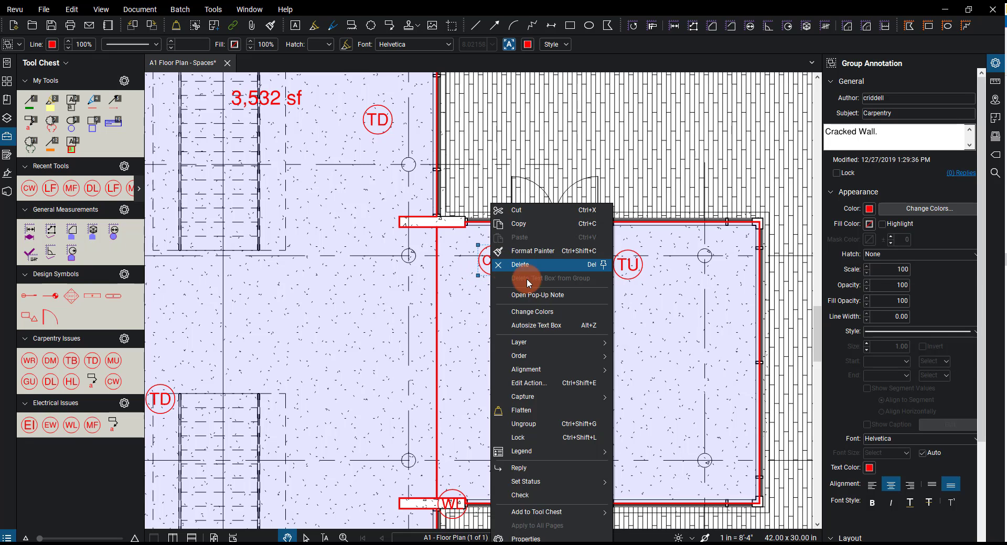
{"action": "mouse_move", "coordinate": [550, 396]}
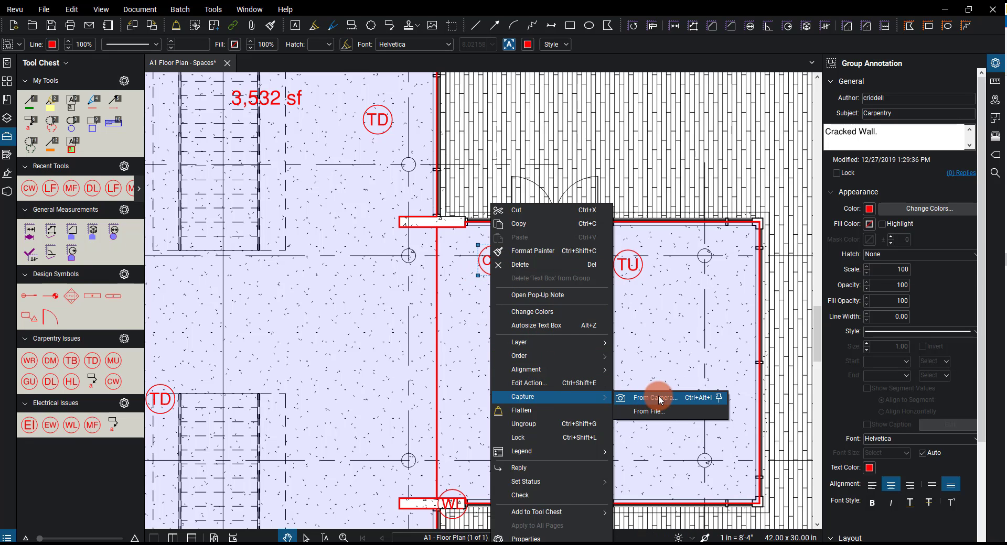
{"action": "left_click", "coordinate": [659, 411]}
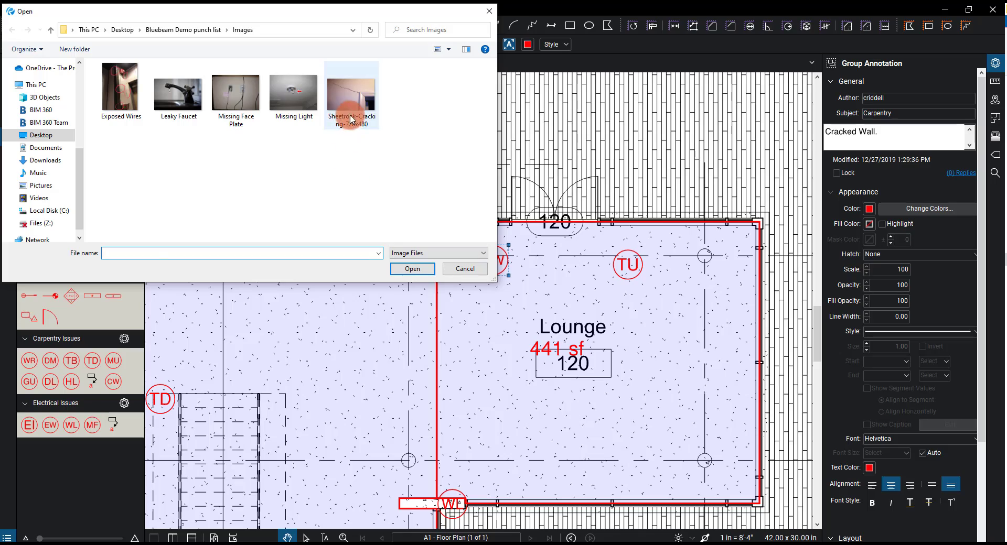
{"action": "left_click", "coordinate": [350, 120]}
{"action": "left_click", "coordinate": [412, 268]}
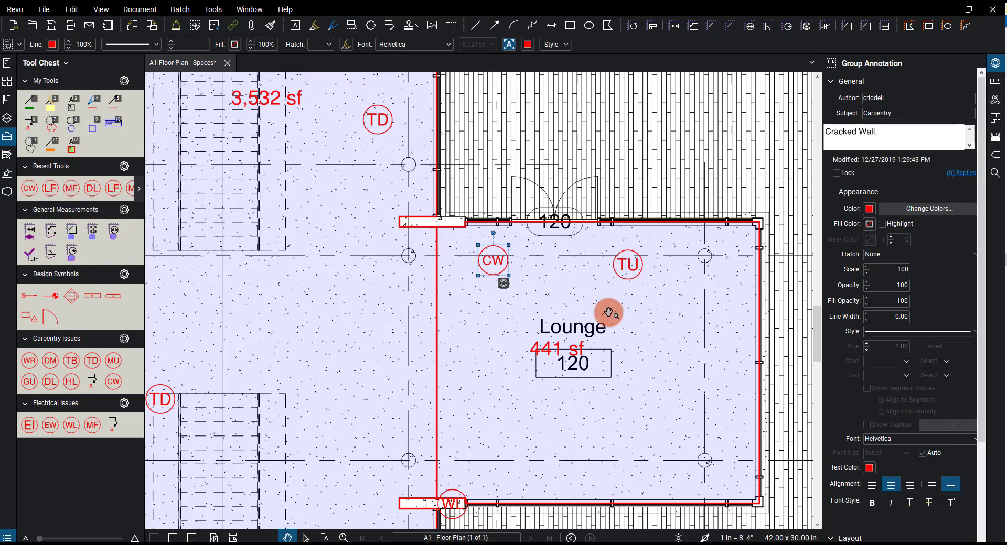
{"action": "left_click", "coordinate": [593, 292]}
Show the Markups List and sort its entries by Space in ascending order
{"action": "scroll", "coordinate": [596, 285], "scroll_direction": "down", "scroll_amount": 5}
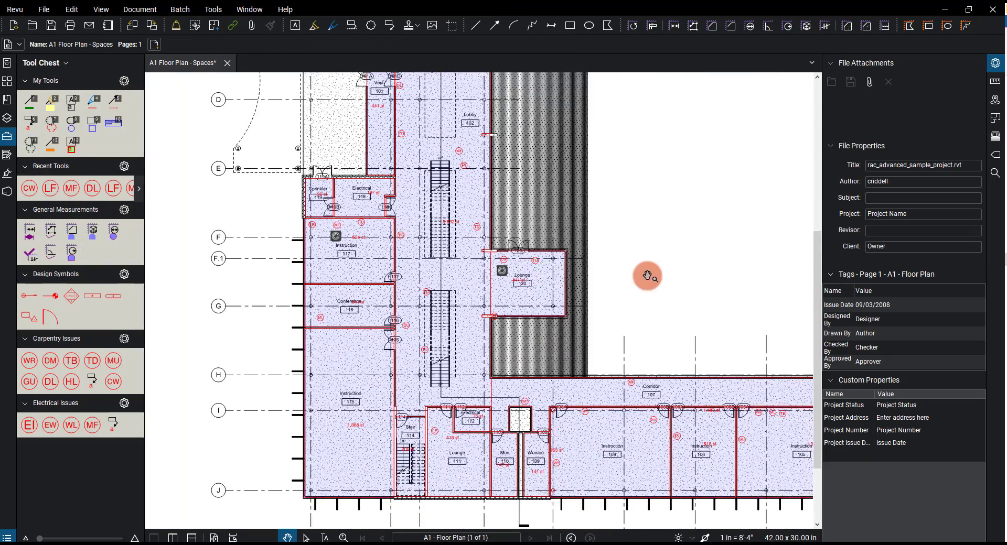
{"action": "scroll", "coordinate": [647, 276], "scroll_direction": "down", "scroll_amount": 1}
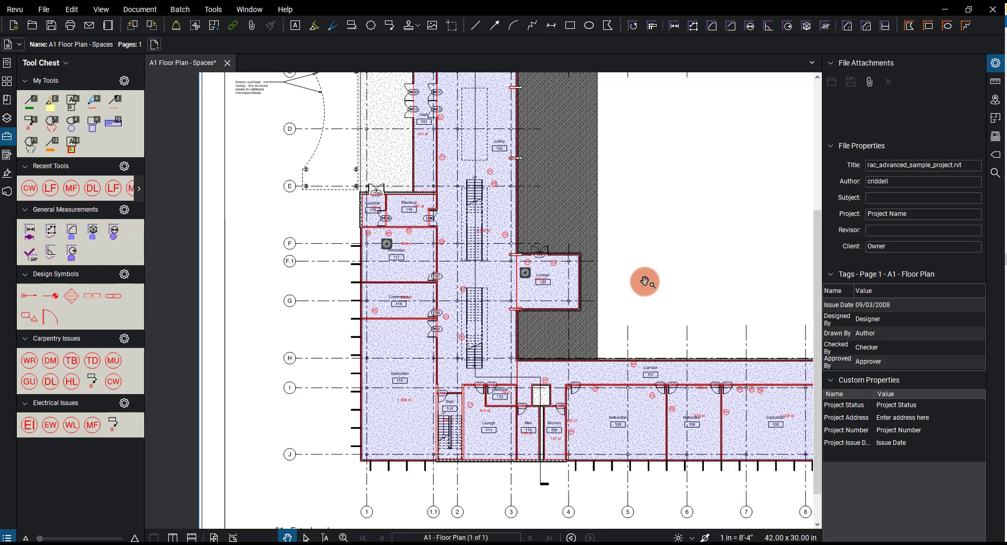
{"action": "left_click", "coordinate": [8, 538]}
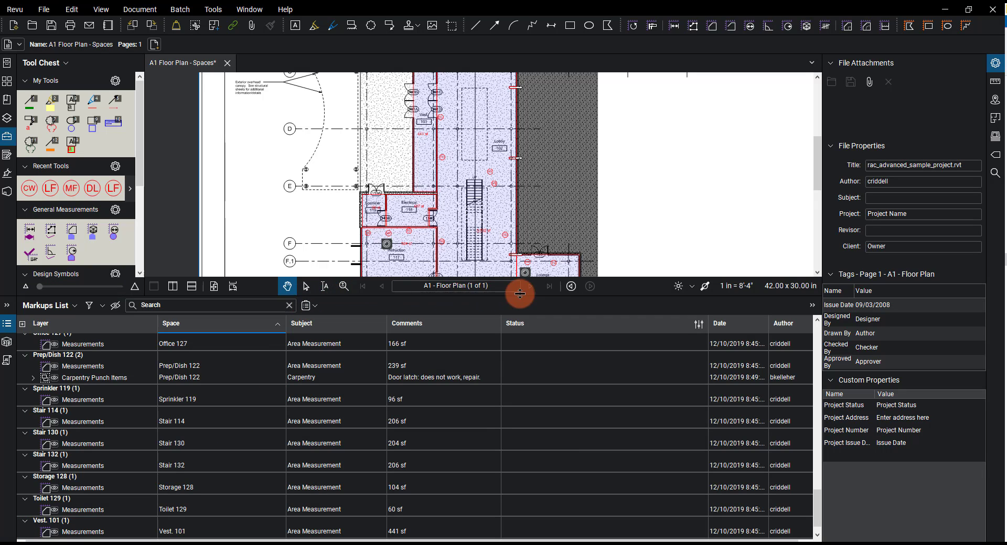
{"action": "left_click", "coordinate": [187, 326]}
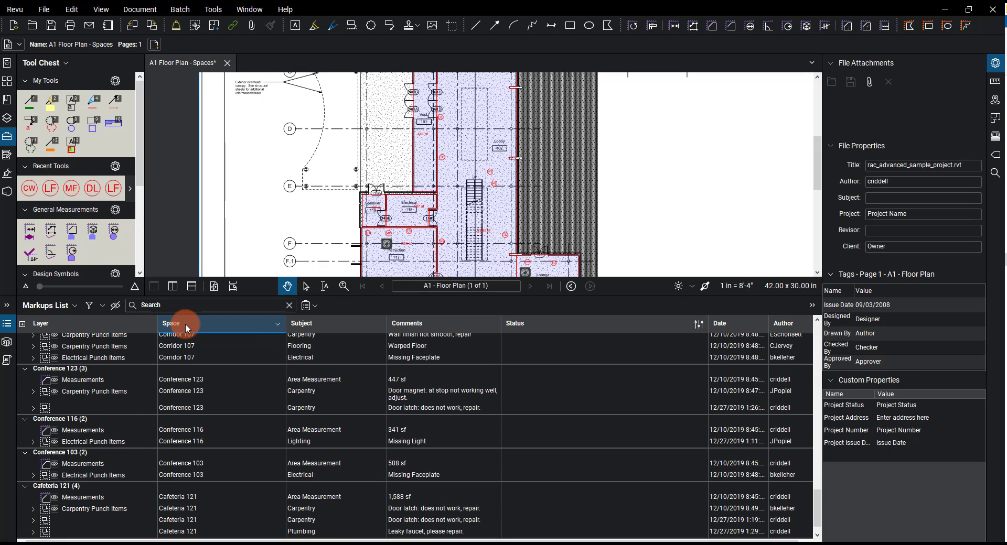
{"action": "scroll", "coordinate": [173, 402], "scroll_direction": "up", "scroll_amount": 5}
{"action": "scroll", "coordinate": [173, 402], "scroll_direction": "up", "scroll_amount": 5}
{"action": "left_click", "coordinate": [160, 325]}
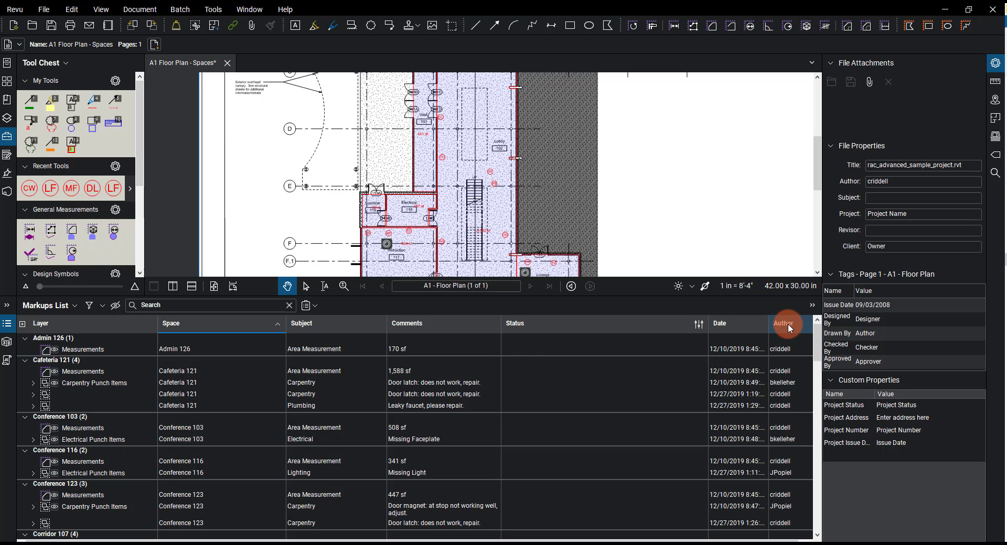
{"action": "left_click_drag", "start_coordinate": [302, 540], "coordinate": [387, 540]}
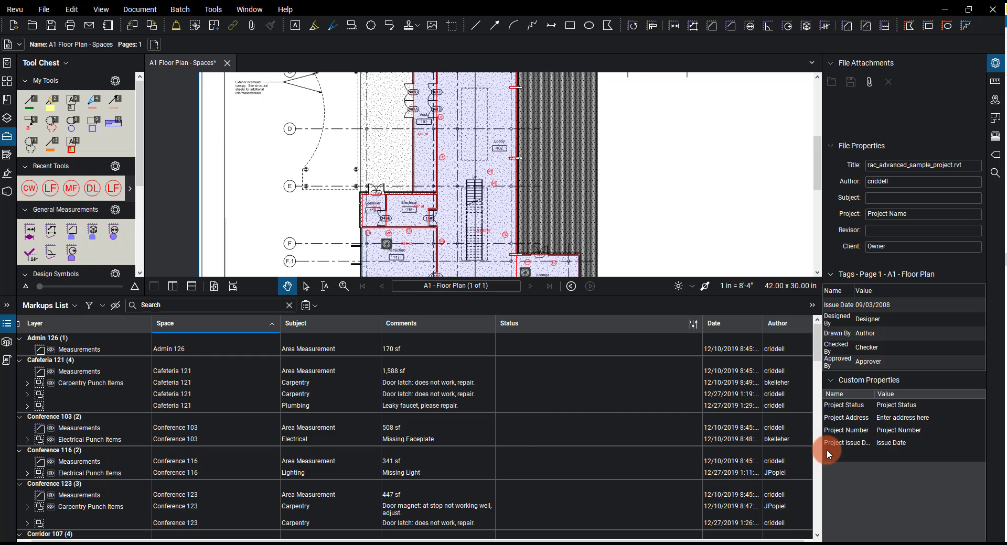
Set the status of the first Cafeteria 121 carpentry door latch item to Accepted, followed by Completed
{"action": "left_click", "coordinate": [517, 383]}
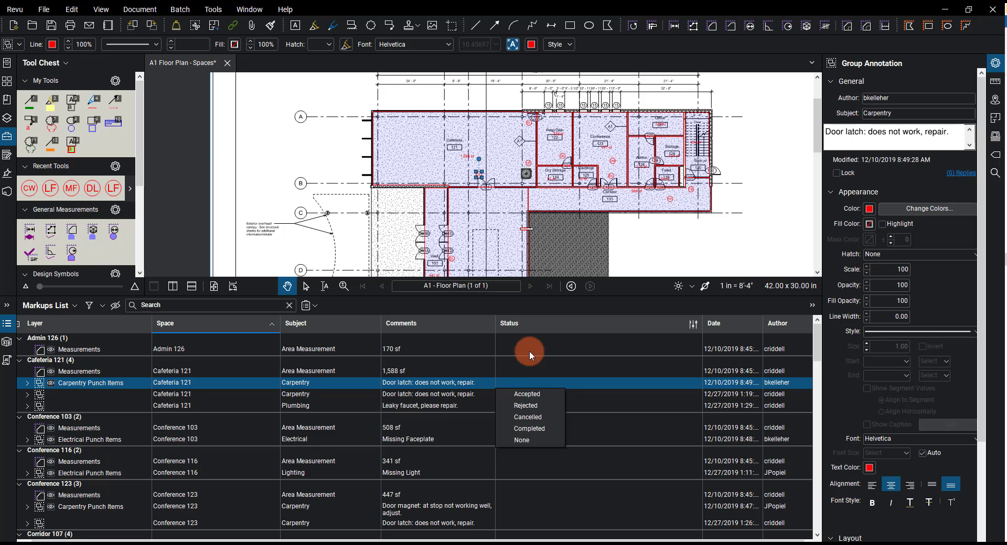
{"action": "left_click", "coordinate": [549, 396]}
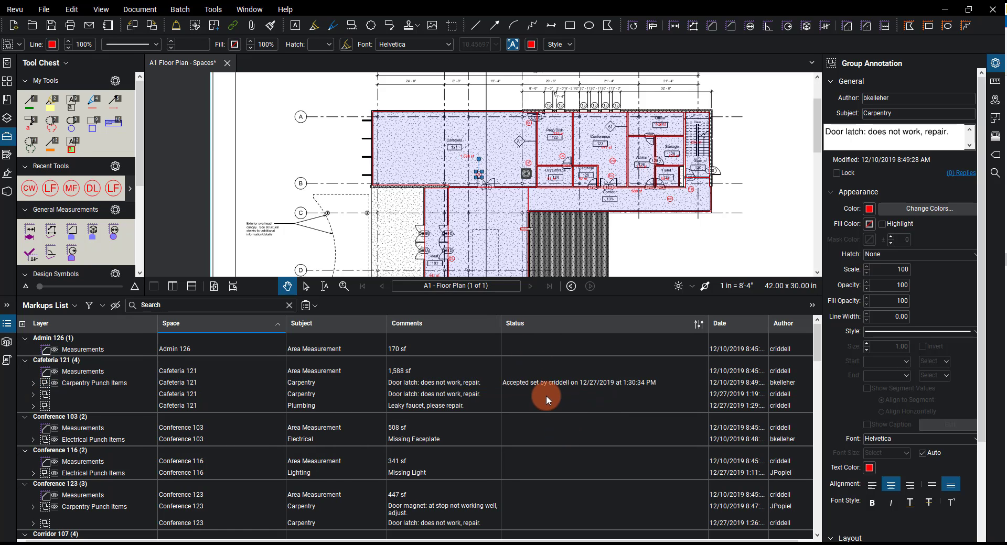
{"action": "left_click", "coordinate": [525, 382]}
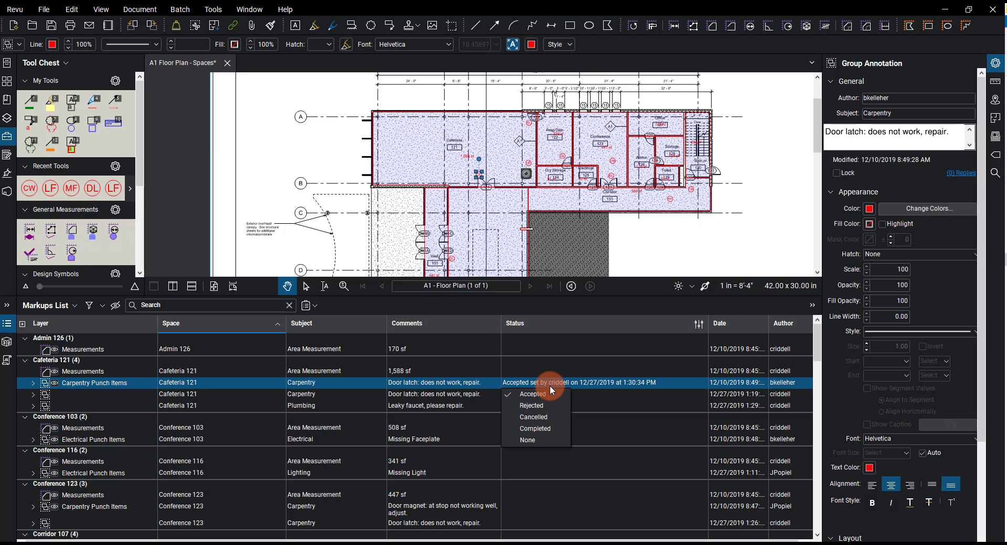
{"action": "left_click", "coordinate": [539, 427]}
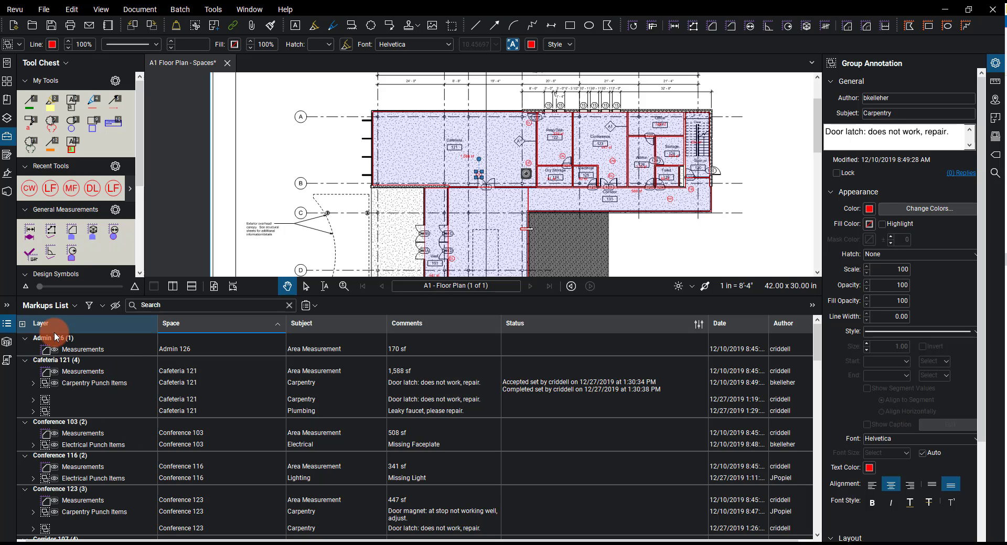
Sort the Markups List by Layer and display the drawing's layers
{"action": "left_click", "coordinate": [76, 322]}
{"action": "left_click", "coordinate": [108, 409]}
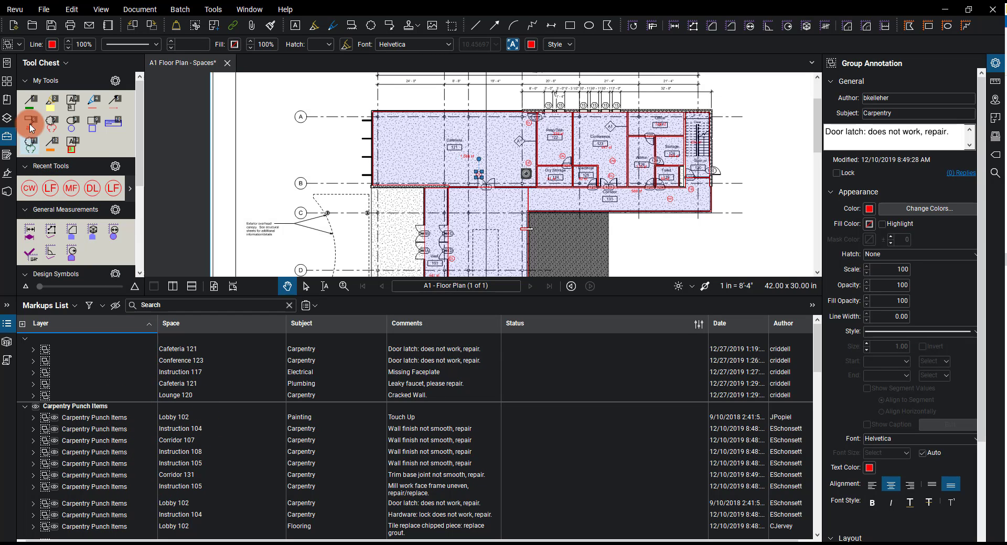
{"action": "left_click", "coordinate": [10, 119]}
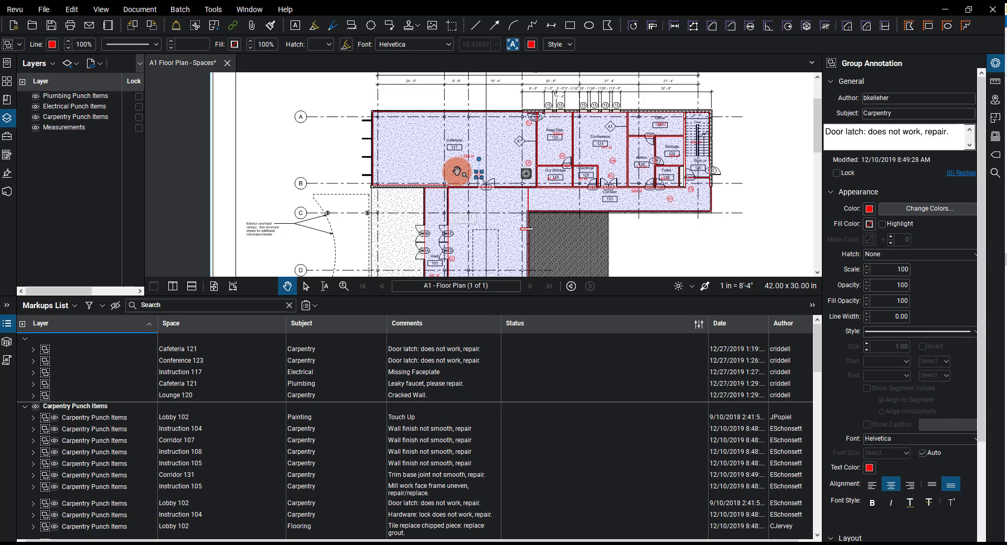
Check the layer assignment choices for the DL marker beside door 121 in the Cafeteria
{"action": "scroll", "coordinate": [474, 174], "scroll_direction": "up", "scroll_amount": 3}
{"action": "scroll", "coordinate": [478, 179], "scroll_direction": "up", "scroll_amount": 2}
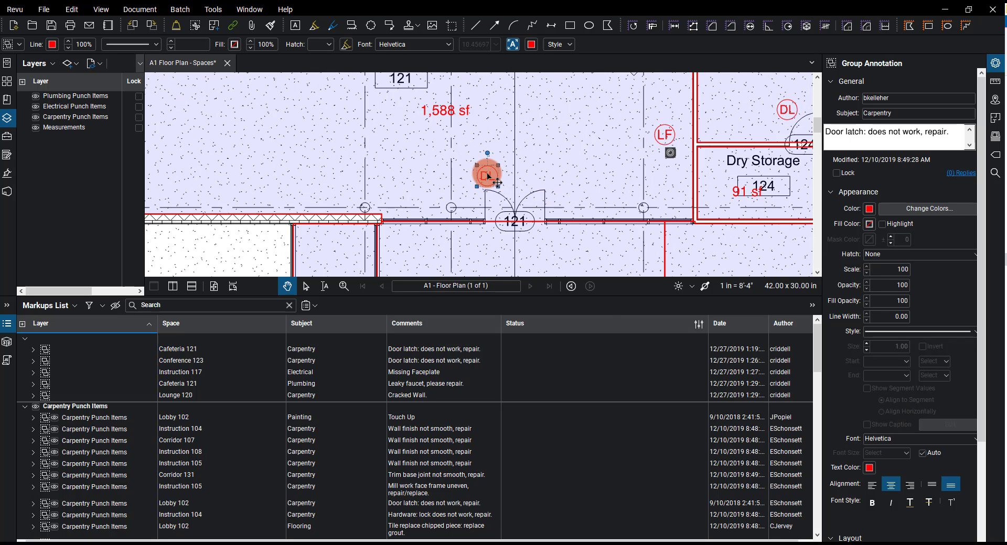
{"action": "right_click", "coordinate": [487, 175]}
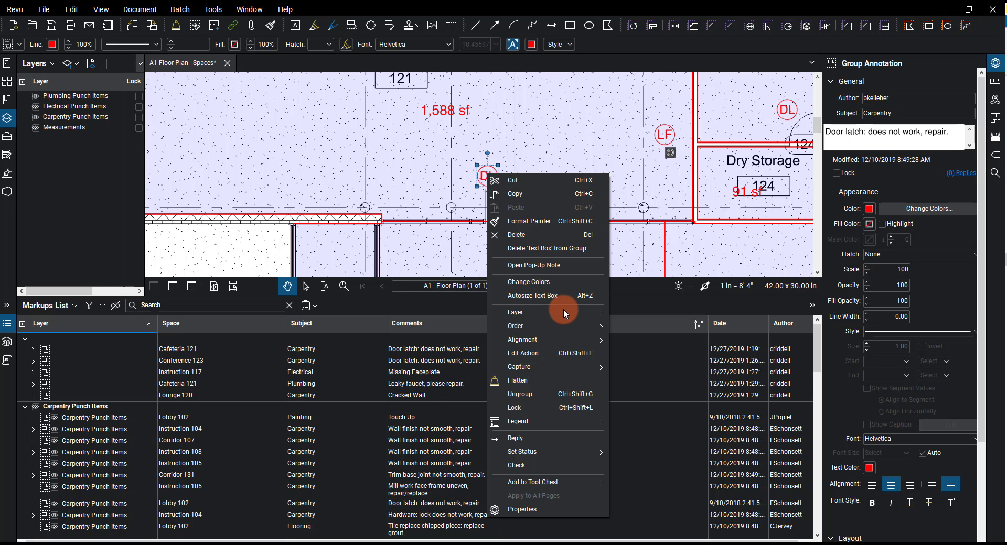
{"action": "mouse_move", "coordinate": [564, 311]}
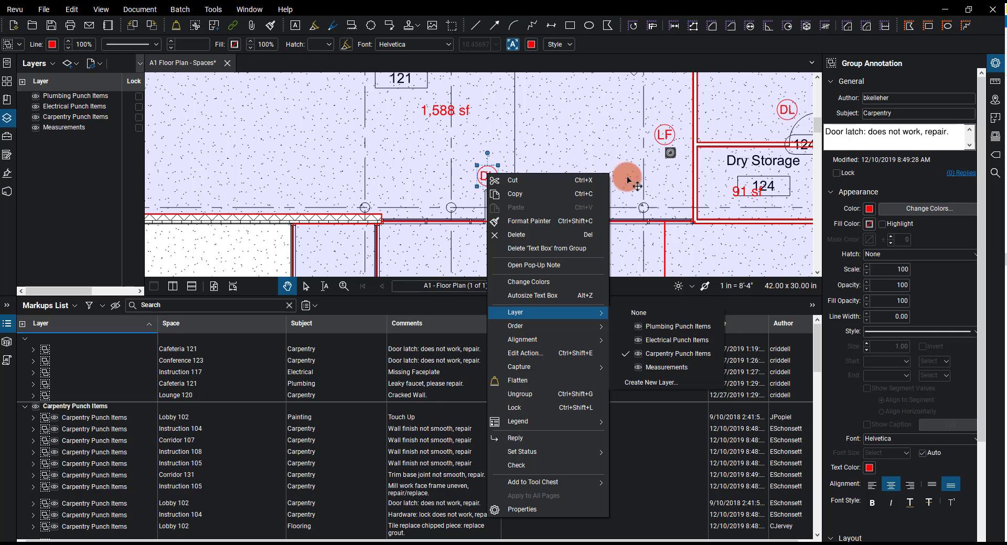
{"action": "left_click", "coordinate": [602, 121]}
Check the layer assignment choices for the first seven items in the Carpentry Punch Items group
{"action": "left_click", "coordinate": [106, 418]}
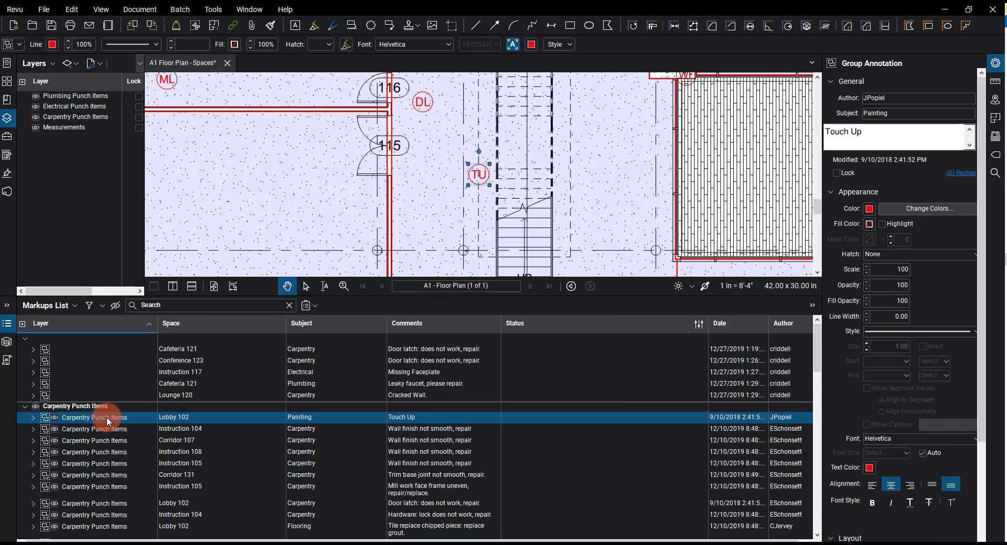
{"action": "left_click", "coordinate": [105, 485], "text": "shift"}
{"action": "right_click", "coordinate": [106, 485]}
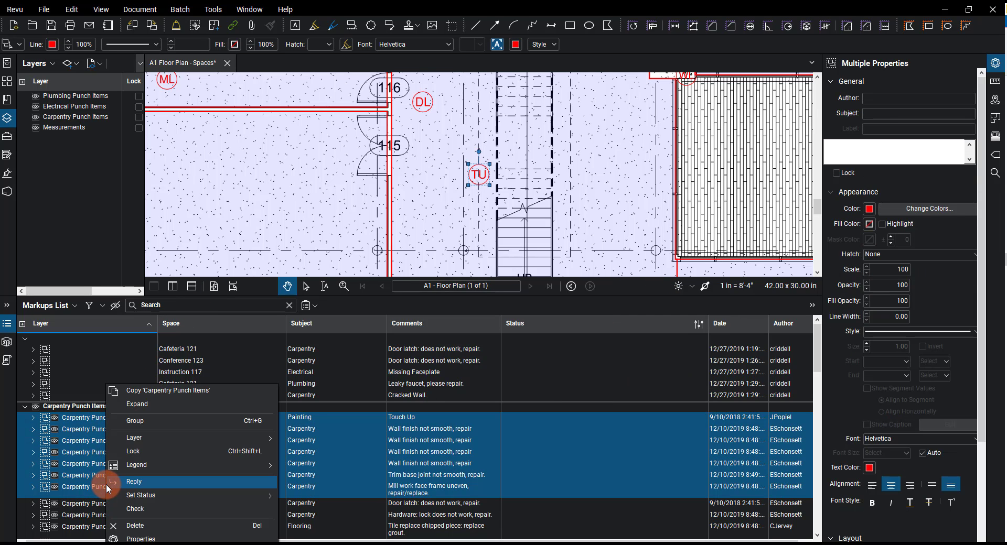
{"action": "mouse_move", "coordinate": [195, 435]}
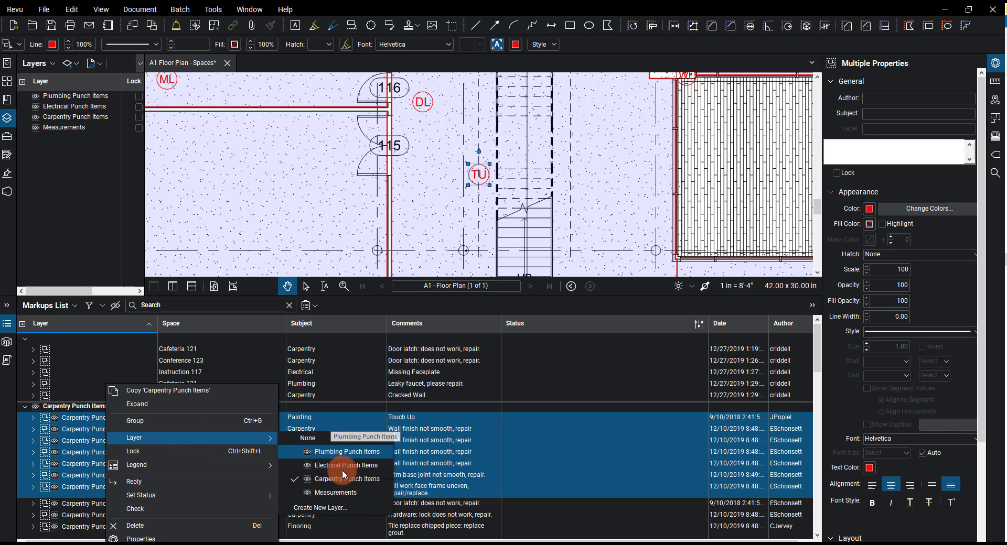
{"action": "left_click", "coordinate": [276, 260]}
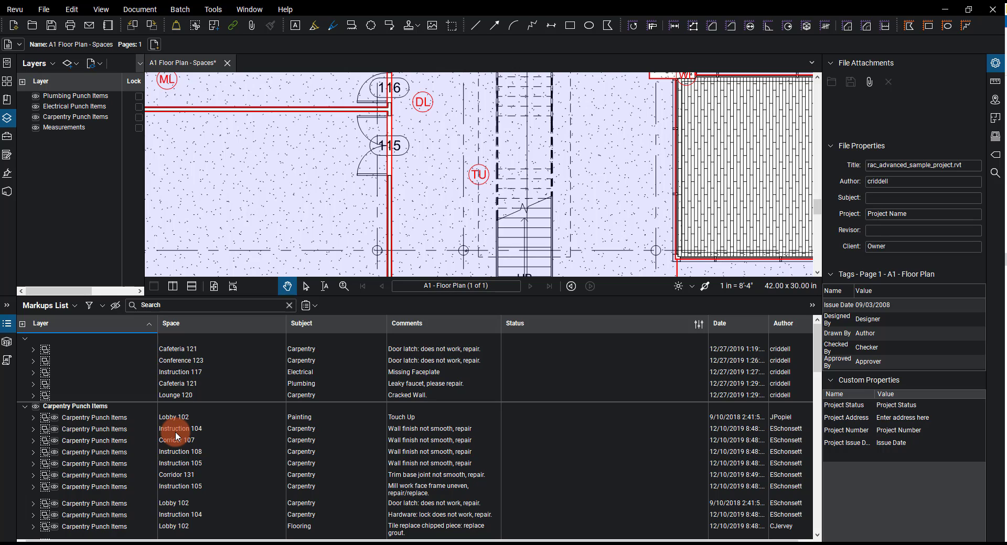
Sort the Markups List by Space and append a hyperlinked PDF markup summary with small thumbnails to the current PDF
{"action": "left_click", "coordinate": [188, 323]}
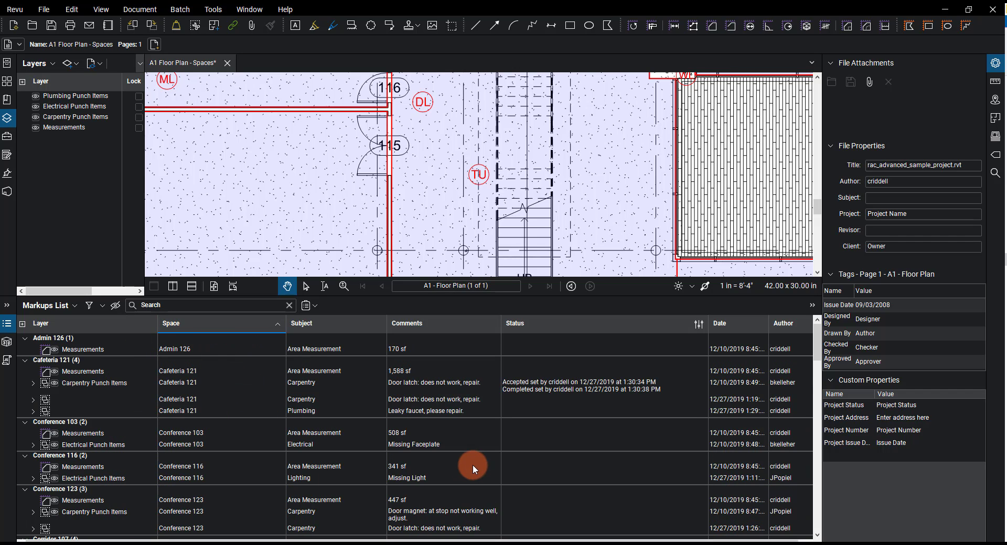
{"action": "left_click", "coordinate": [315, 306]}
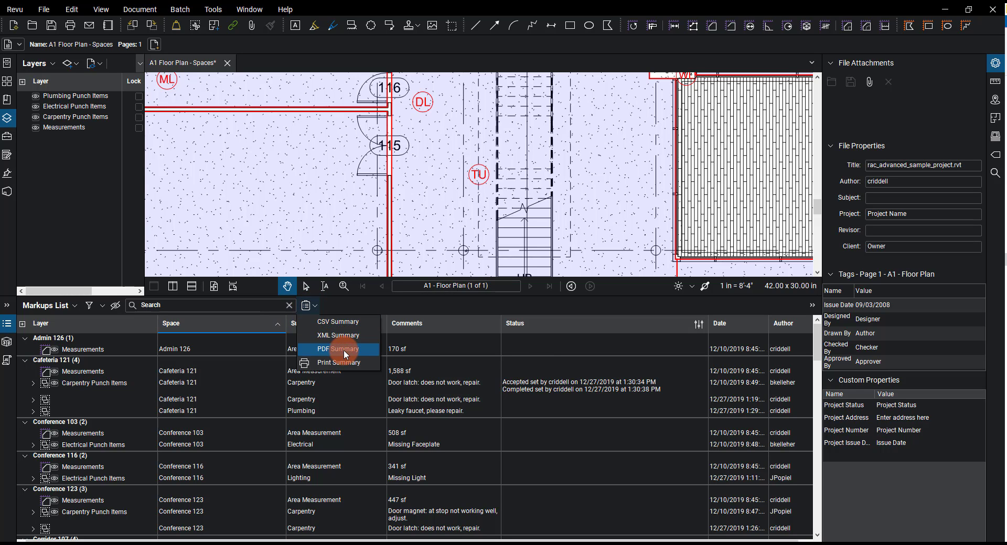
{"action": "left_click", "coordinate": [344, 351]}
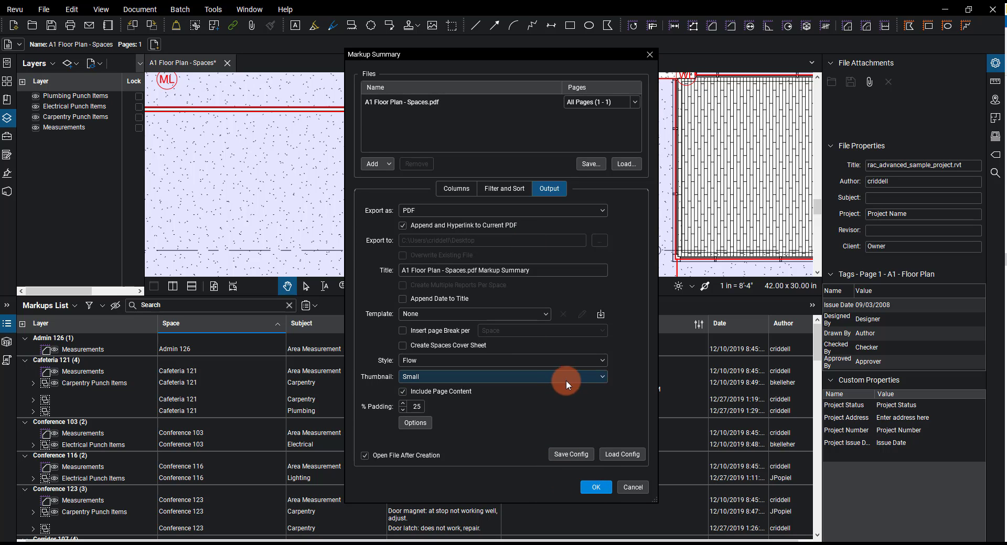
{"action": "left_click", "coordinate": [594, 486]}
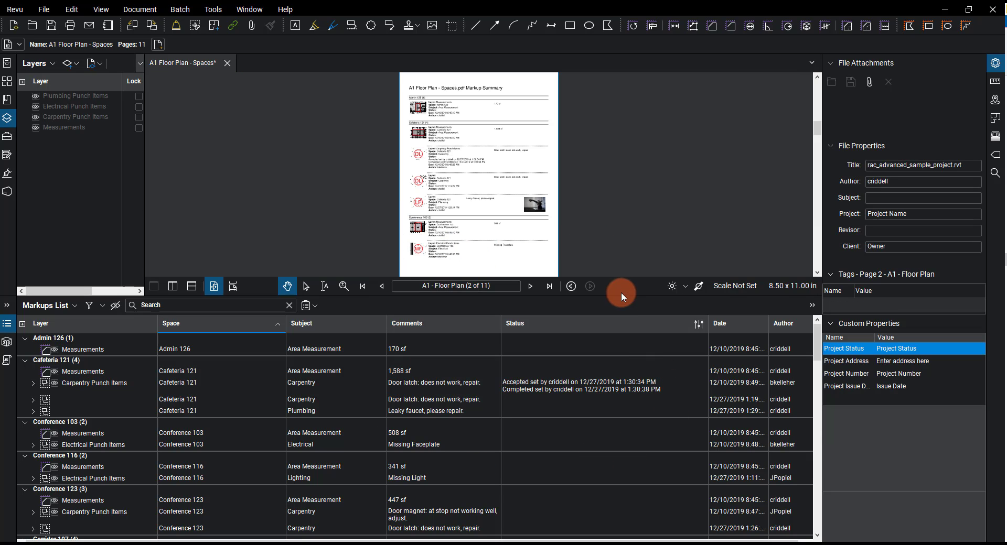
Examine the first markup summary page, including its space groupings, statuses, comments and the attached faucet photo
{"action": "left_click_drag", "start_coordinate": [621, 292], "coordinate": [635, 471]}
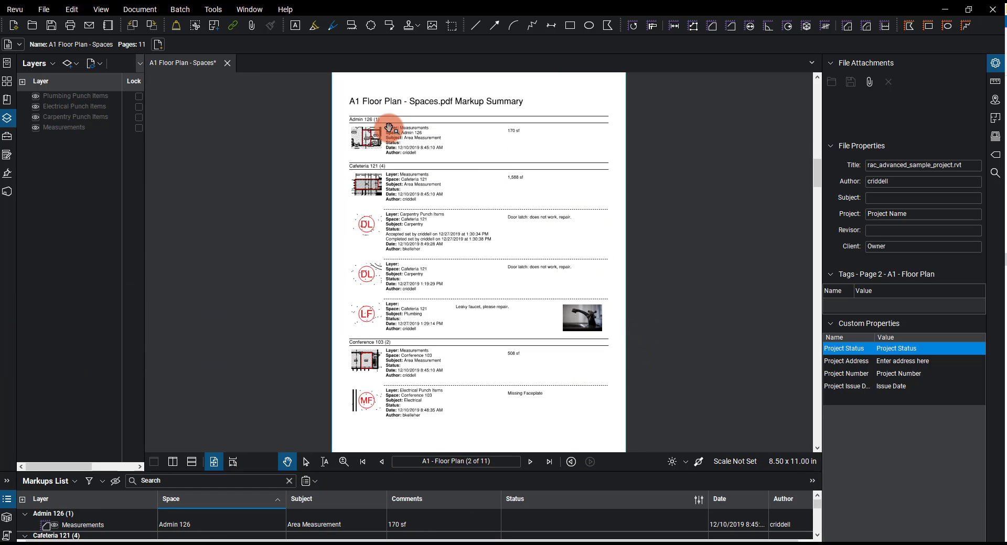
{"action": "scroll", "coordinate": [389, 128], "scroll_direction": "up", "scroll_amount": 3}
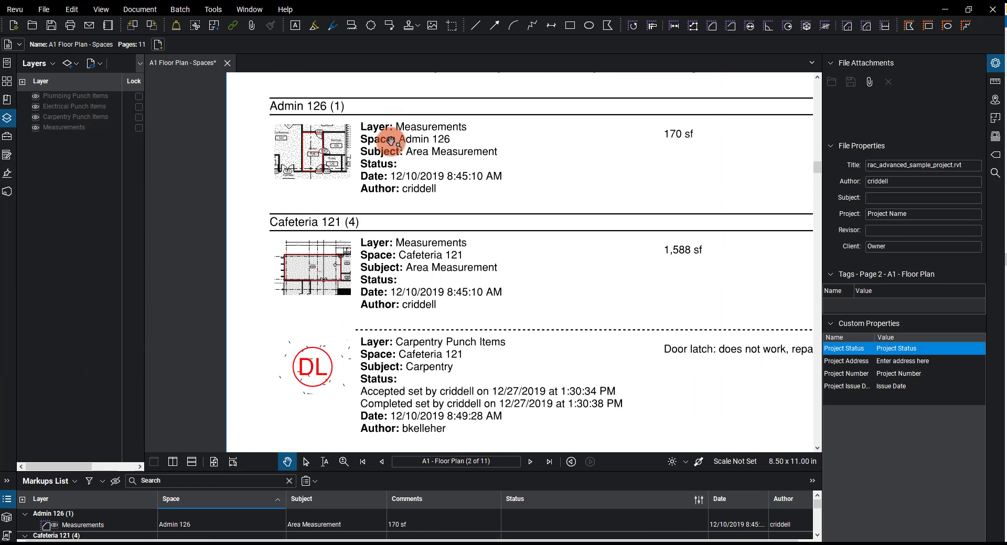
{"action": "scroll", "coordinate": [487, 163], "scroll_direction": "up", "scroll_amount": 1}
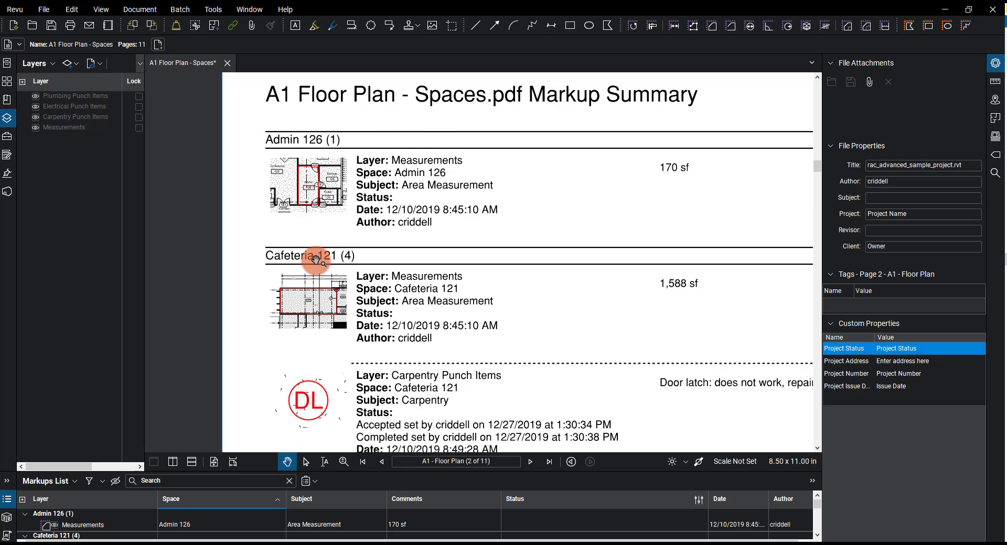
{"action": "left_click_drag", "start_coordinate": [563, 321], "coordinate": [566, 222]}
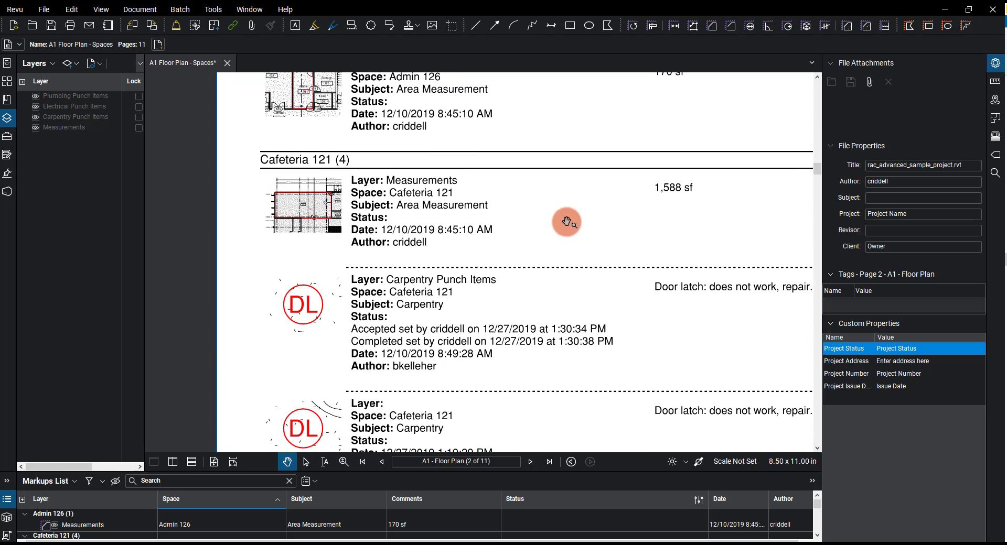
{"action": "left_click_drag", "start_coordinate": [671, 340], "coordinate": [607, 273]}
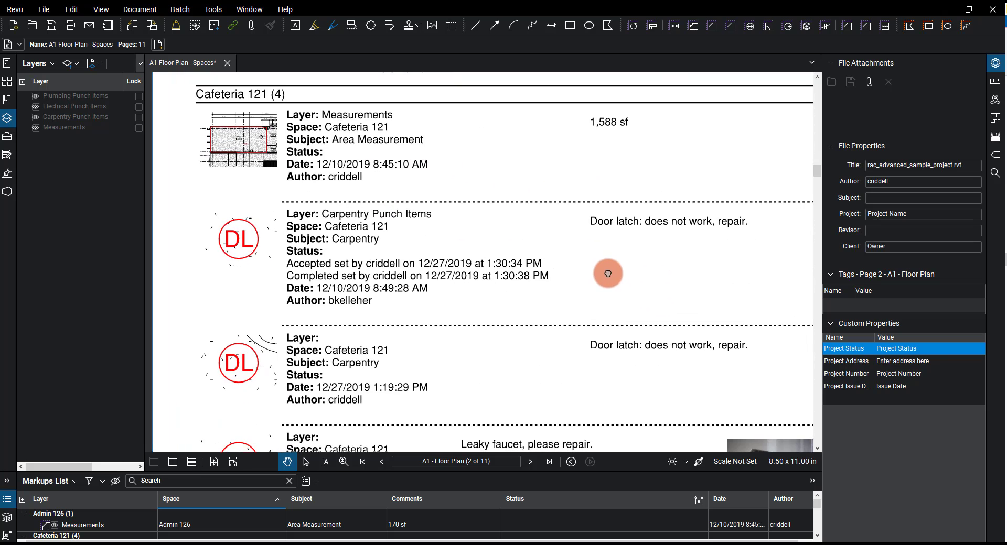
{"action": "scroll", "coordinate": [686, 265], "scroll_direction": "down", "scroll_amount": 1}
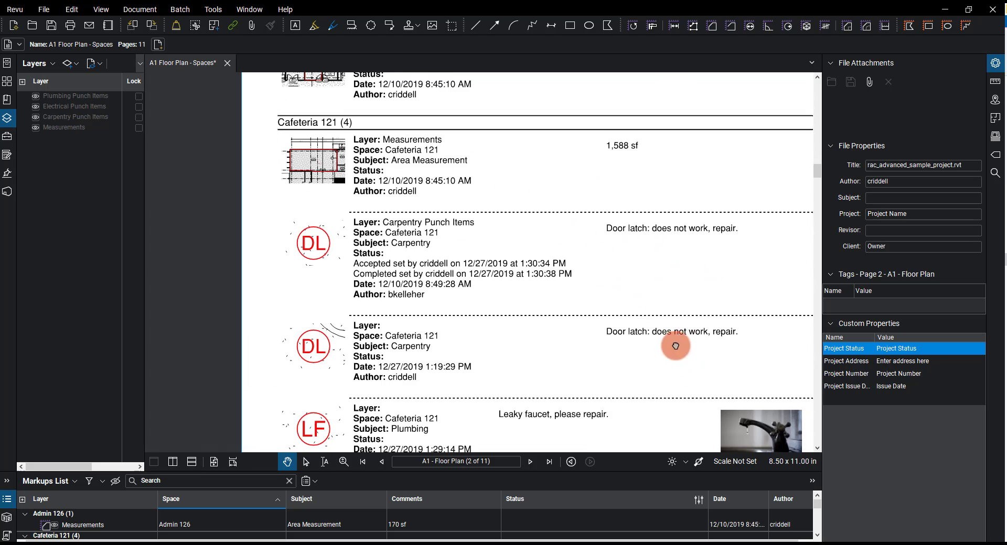
{"action": "left_click_drag", "start_coordinate": [676, 346], "coordinate": [645, 249]}
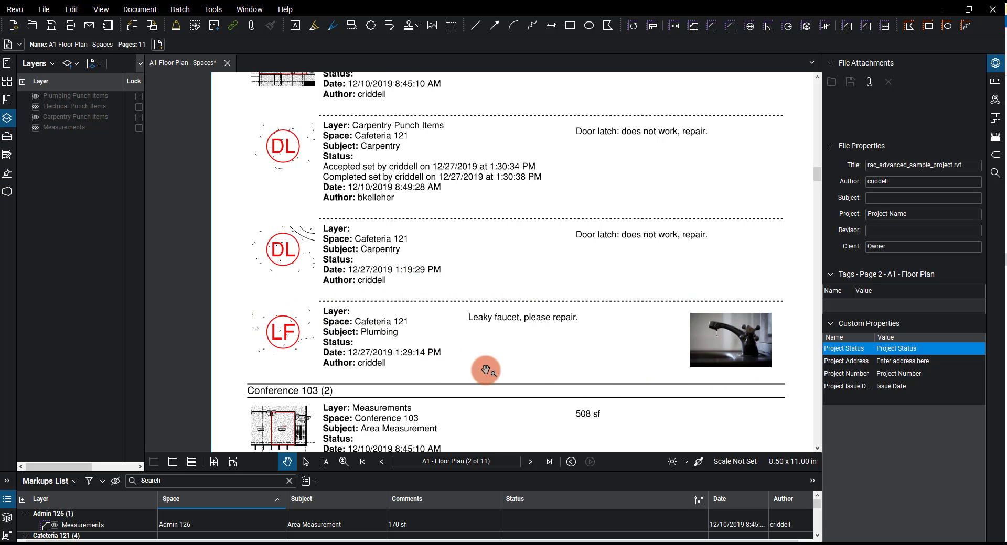
{"action": "left_click_drag", "start_coordinate": [518, 397], "coordinate": [506, 245]}
{"action": "left_click_drag", "start_coordinate": [505, 401], "coordinate": [501, 316]}
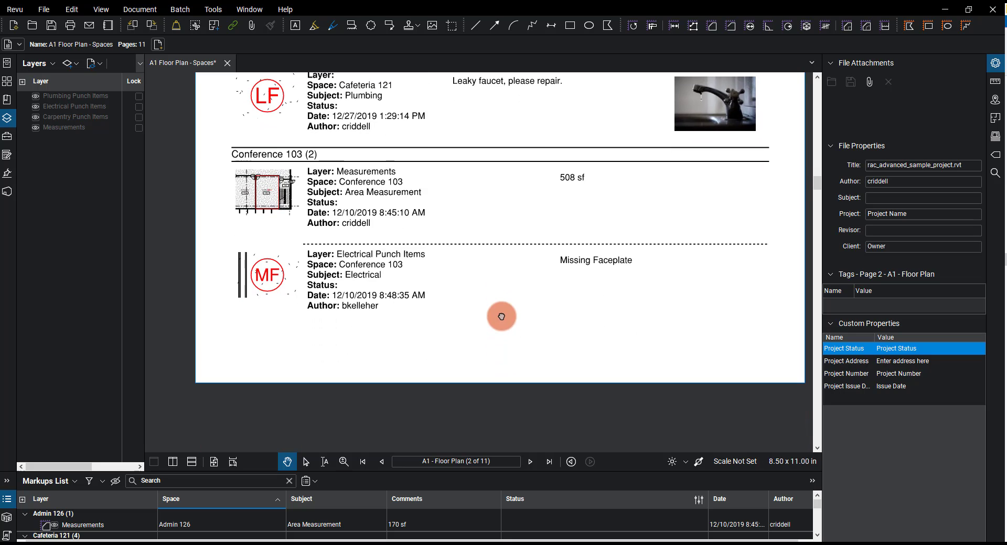
{"action": "scroll", "coordinate": [488, 325], "scroll_direction": "up", "scroll_amount": 3}
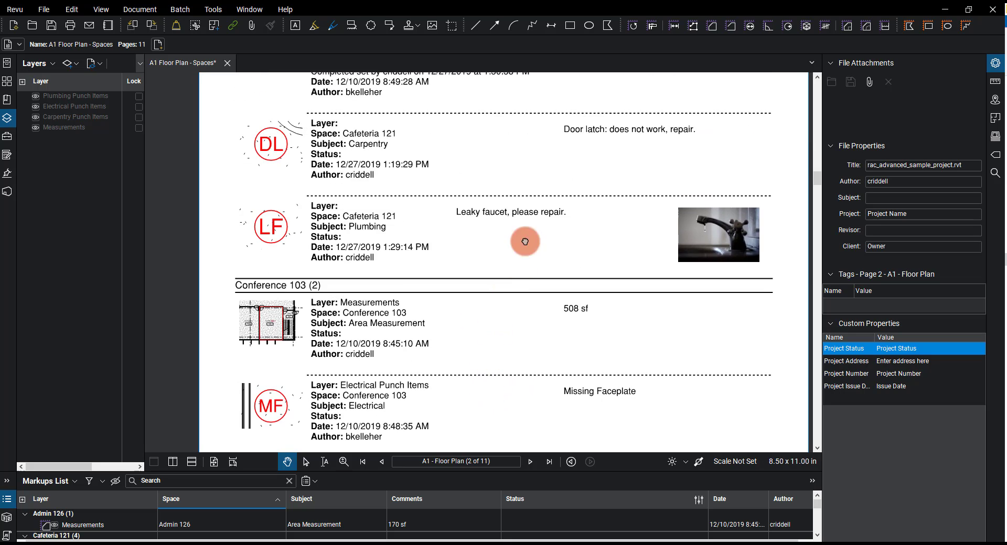
{"action": "left_click_drag", "start_coordinate": [525, 241], "coordinate": [521, 330]}
{"action": "left_click_drag", "start_coordinate": [508, 237], "coordinate": [481, 328]}
{"action": "left_click_drag", "start_coordinate": [479, 243], "coordinate": [479, 328]}
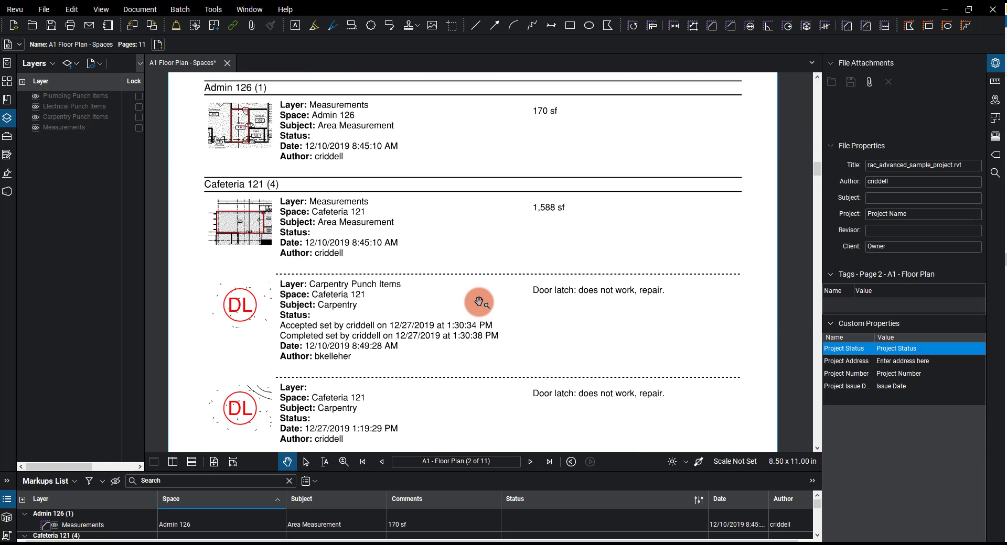
{"action": "scroll", "coordinate": [726, 246], "scroll_direction": "up", "scroll_amount": 2}
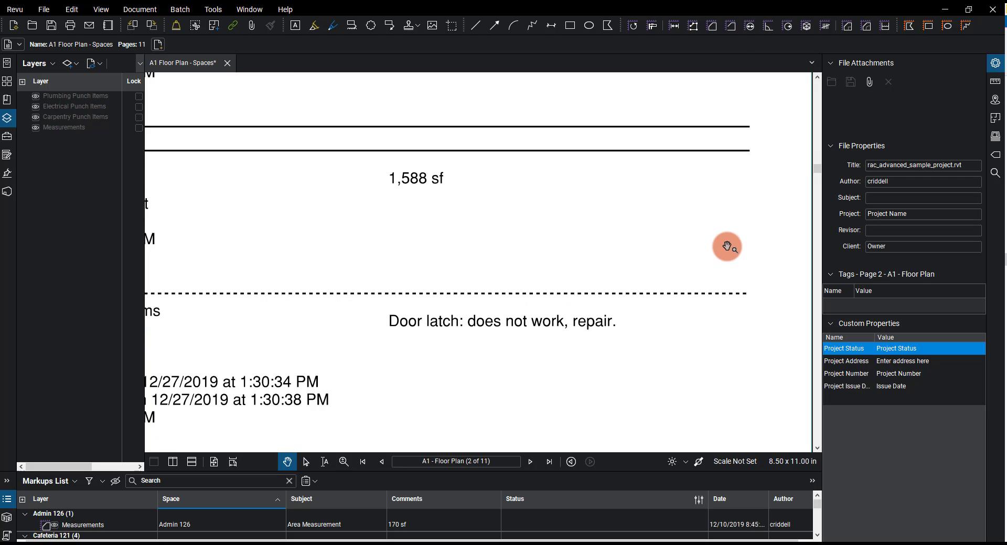
{"action": "scroll", "coordinate": [681, 259], "scroll_direction": "down", "scroll_amount": 5}
Return to the floor plan page and create a Letter-size portrait capture summary with media attached as linked files
{"action": "left_click", "coordinate": [369, 461]}
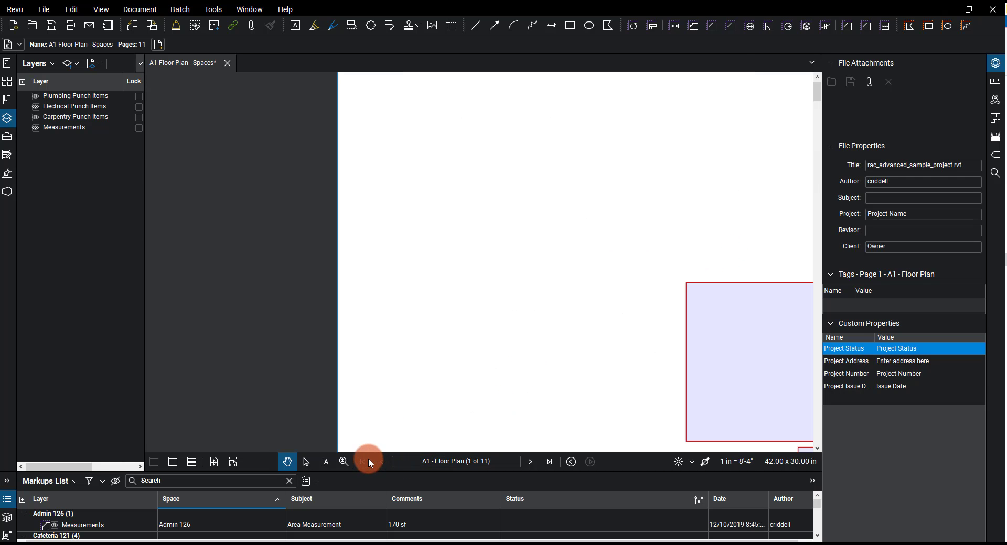
{"action": "scroll", "coordinate": [377, 310], "scroll_direction": "down", "scroll_amount": 4}
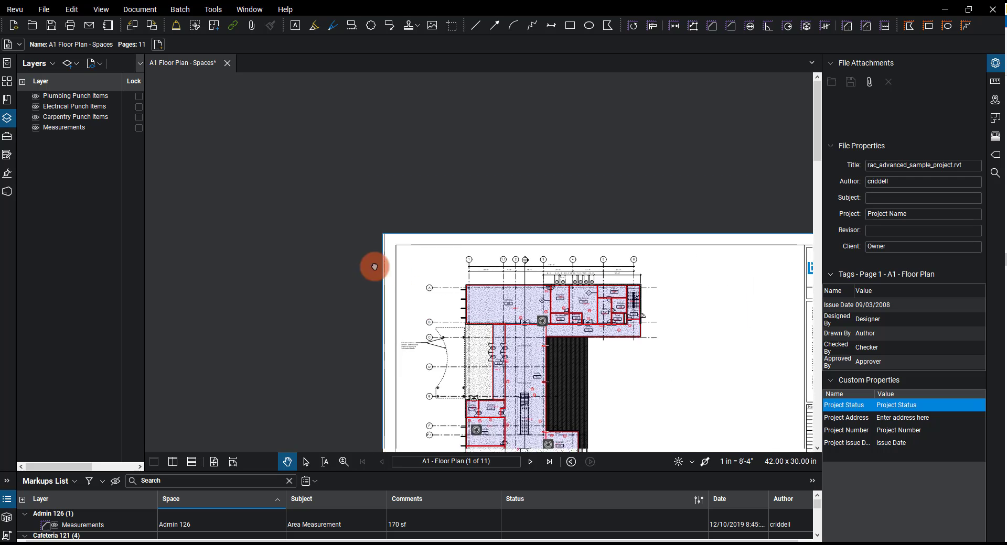
{"action": "left_click_drag", "start_coordinate": [374, 267], "coordinate": [263, 169]}
{"action": "left_click_drag", "start_coordinate": [552, 292], "coordinate": [545, 267]}
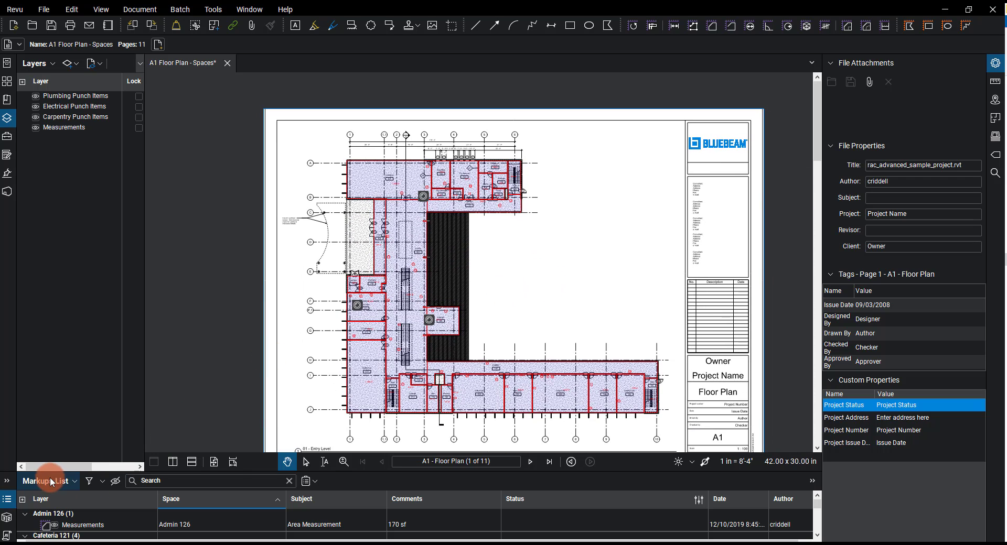
{"action": "left_click_drag", "start_coordinate": [338, 472], "coordinate": [358, 347]}
{"action": "left_click", "coordinate": [75, 356]}
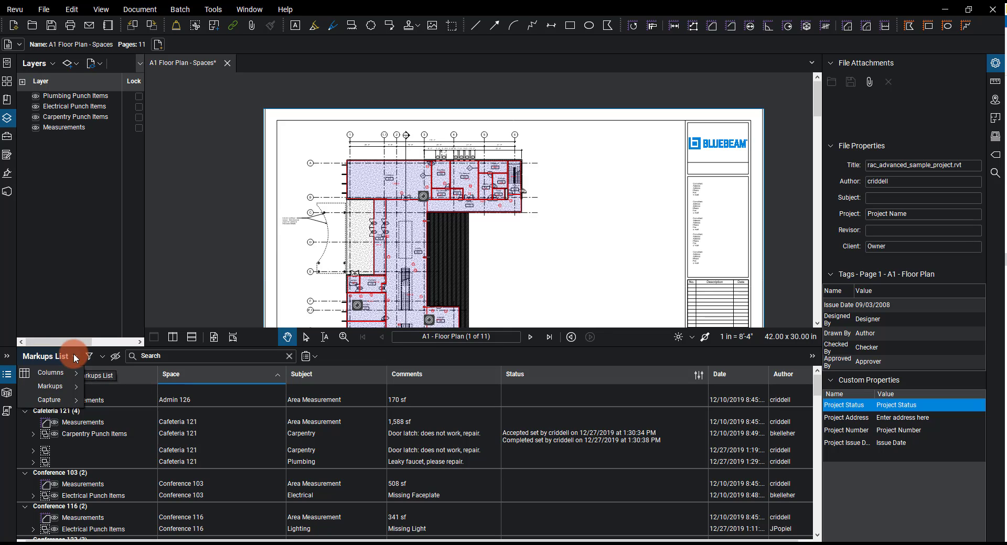
{"action": "mouse_move", "coordinate": [77, 402]}
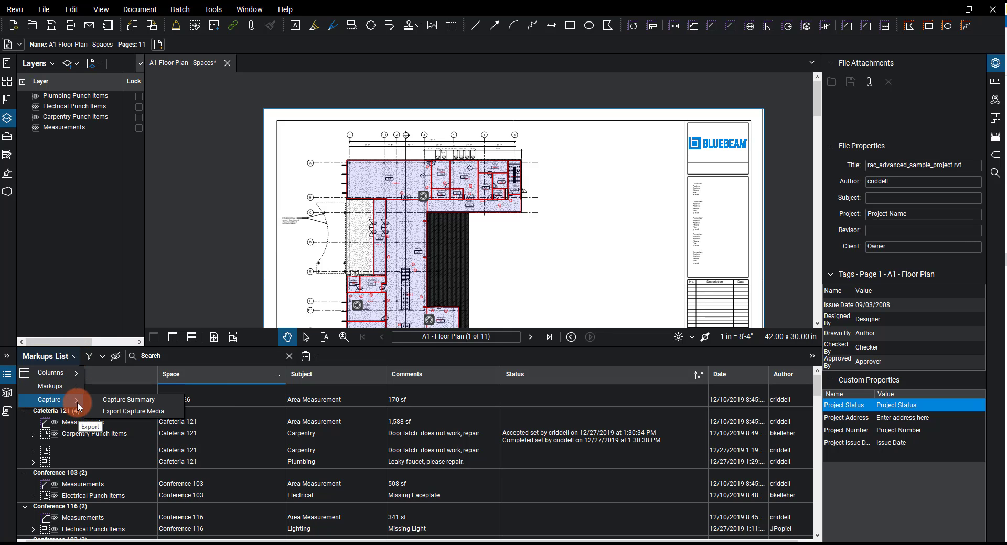
{"action": "left_click", "coordinate": [129, 400]}
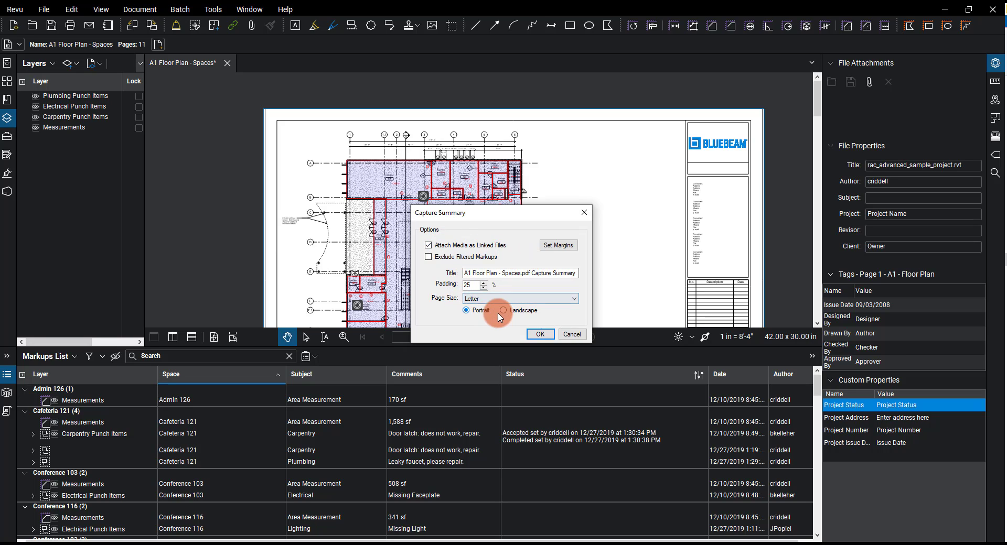
{"action": "left_click", "coordinate": [543, 337]}
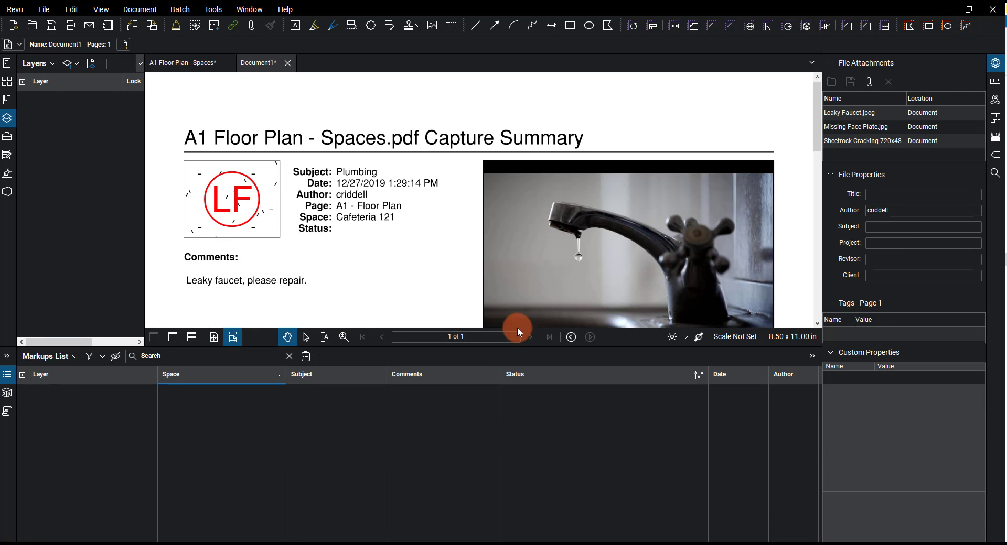
Examine the capture summary's leaky faucet, missing faceplate and cracked wall entries with their photos
{"action": "left_click_drag", "start_coordinate": [472, 343], "coordinate": [470, 482]}
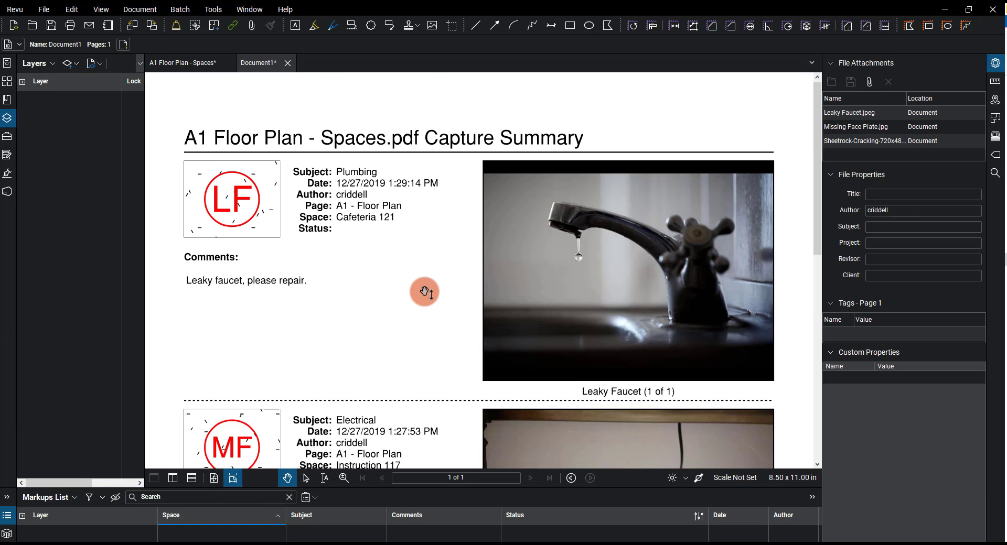
{"action": "scroll", "coordinate": [425, 292], "scroll_direction": "down", "scroll_amount": 4}
{"action": "scroll", "coordinate": [425, 292], "scroll_direction": "down", "scroll_amount": 4}
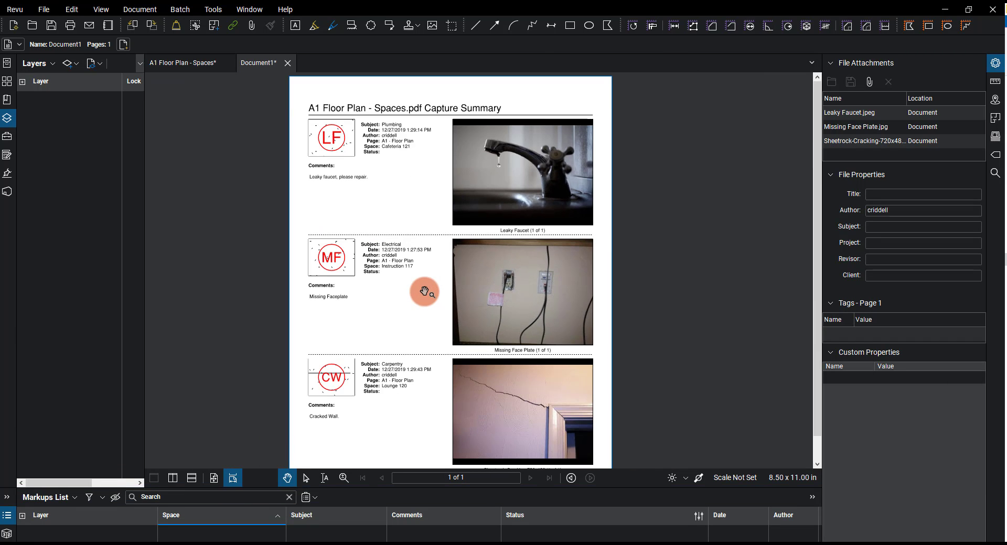
{"action": "scroll", "coordinate": [441, 177], "scroll_direction": "down", "scroll_amount": 1}
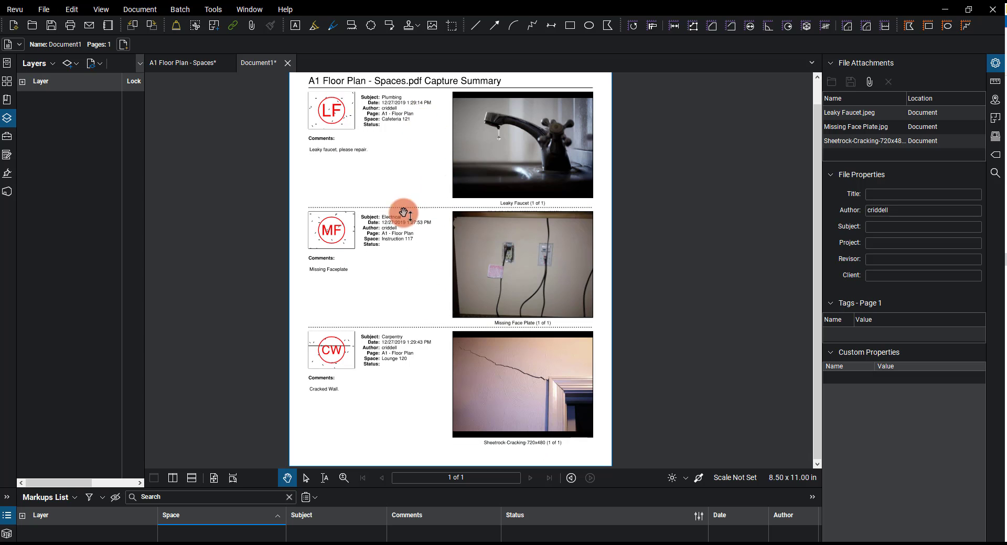
{"action": "scroll", "coordinate": [430, 202], "scroll_direction": "up", "scroll_amount": 1}
{"action": "scroll", "coordinate": [431, 205], "scroll_direction": "down", "scroll_amount": 1}
{"action": "scroll", "coordinate": [433, 207], "scroll_direction": "up", "scroll_amount": 1}
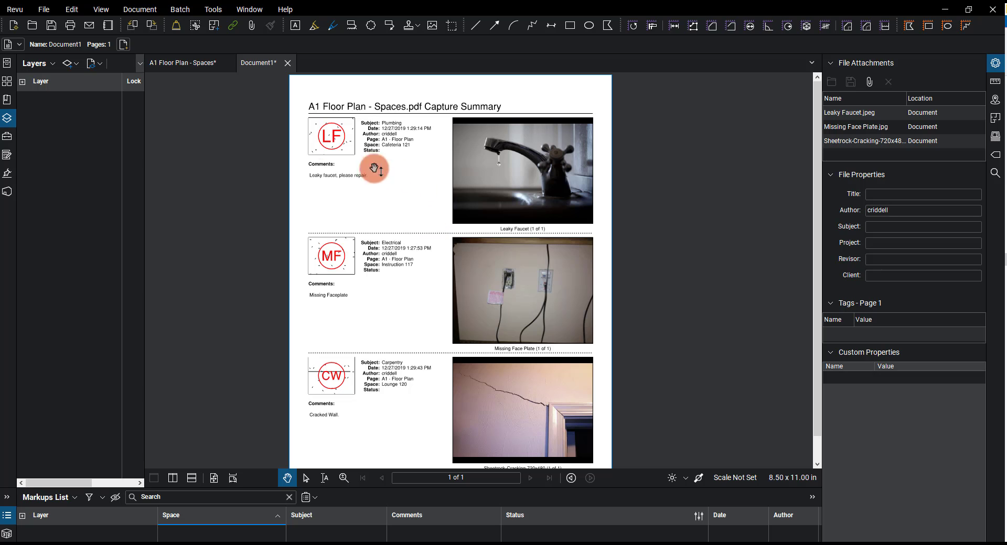
Switch back to the A1 Floor Plan document, show the Tool Chest and enlarge the Markups List
{"action": "left_click", "coordinate": [195, 63]}
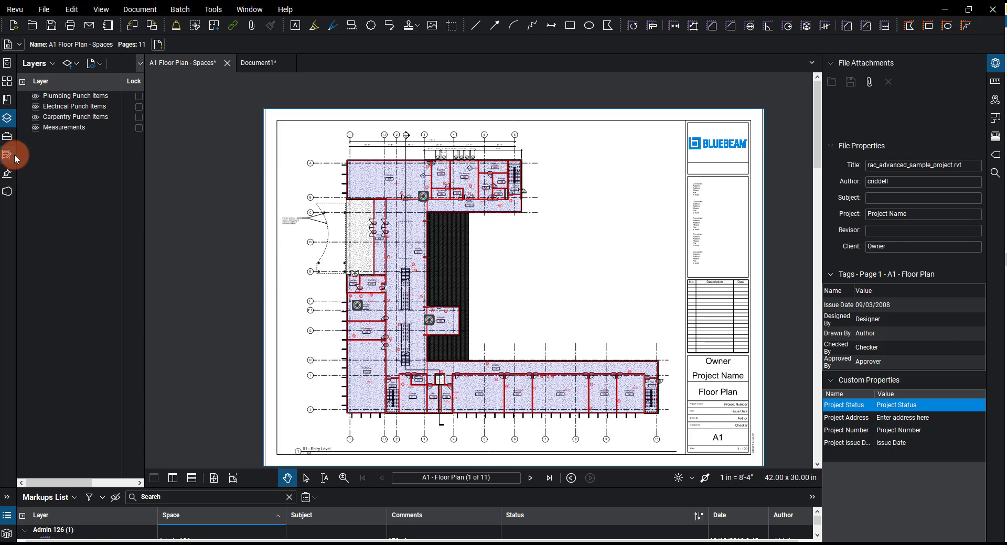
{"action": "left_click", "coordinate": [11, 139]}
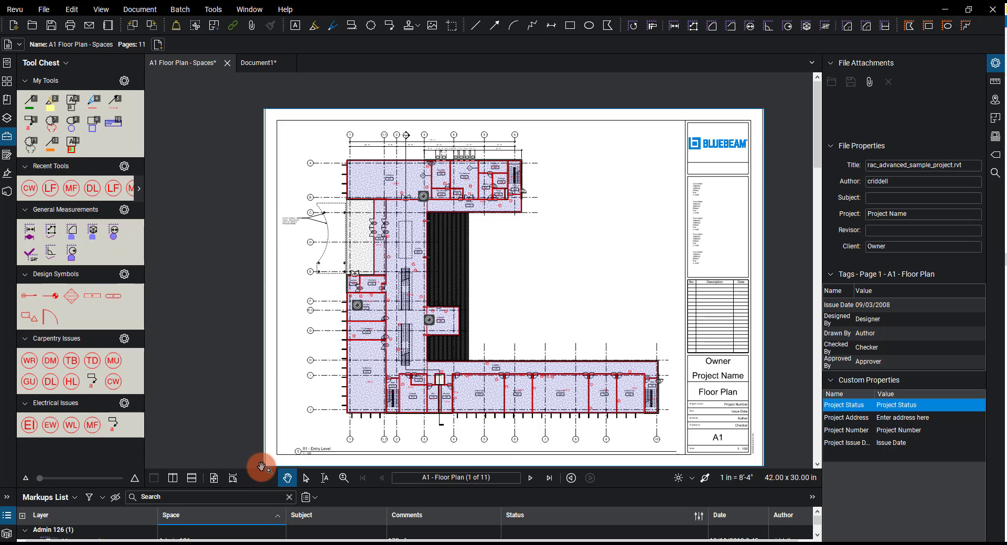
{"action": "left_click_drag", "start_coordinate": [264, 477], "coordinate": [294, 210]}
{"action": "left_click", "coordinate": [103, 498]}
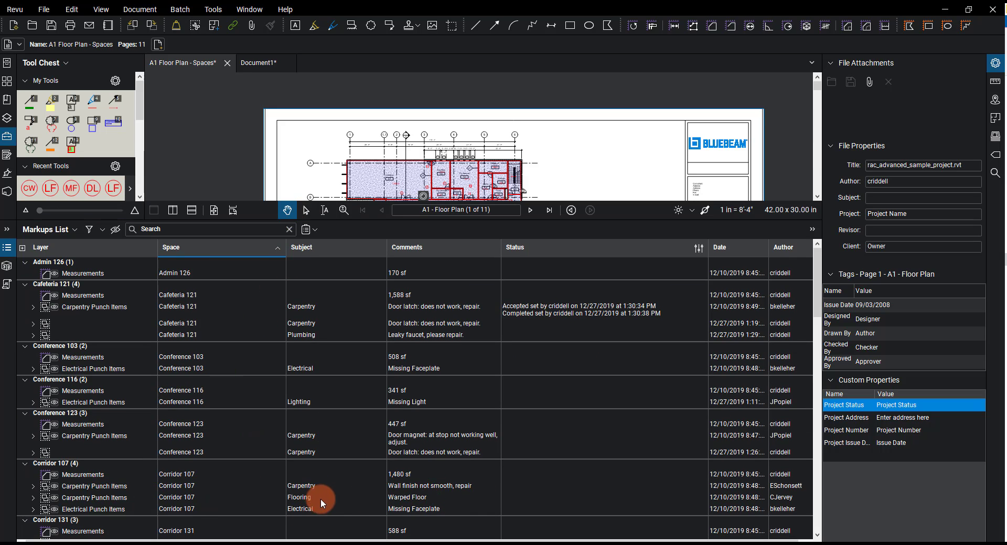
Extend the Corridor 107 carpentry item's comment to "Wall finish not smooth, repair. This is occurring only once"
{"action": "left_click", "coordinate": [449, 485]}
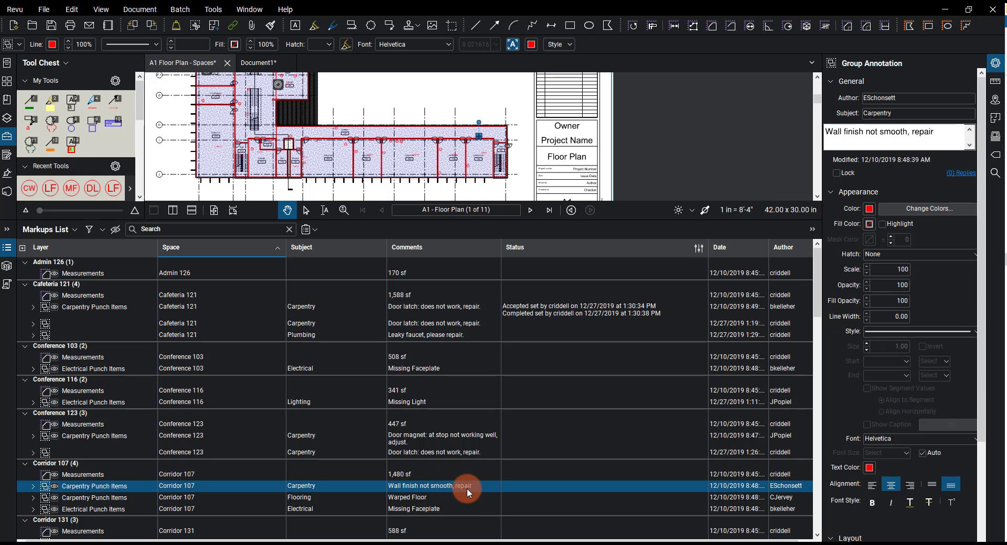
{"action": "left_click", "coordinate": [950, 137]}
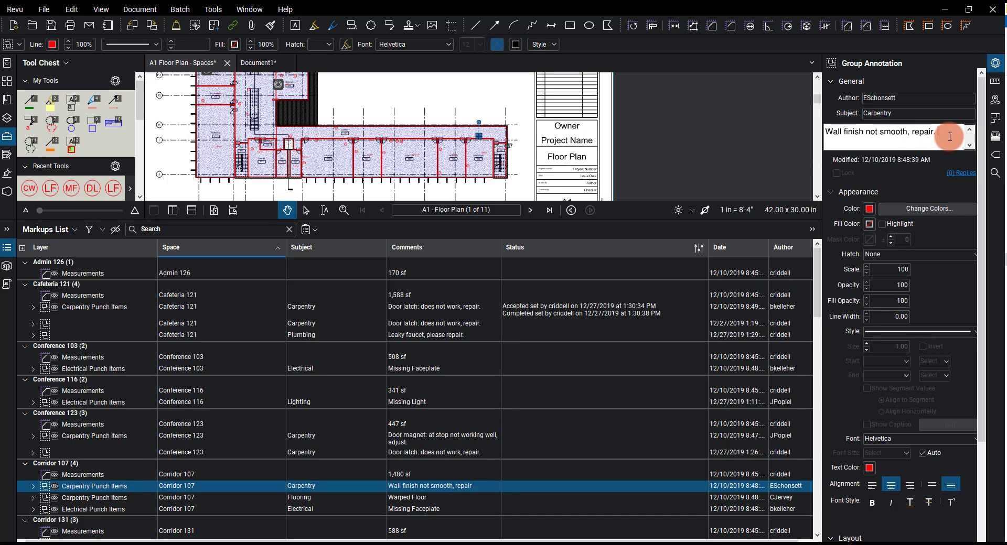
{"action": "type", "text": ". "}
{"action": "type", "text": "This is"}
{"action": "type", "text": " a"}
{"action": "type", "text": "ccuring only once"}
{"action": "right_click", "coordinate": [845, 142]}
{"action": "left_click", "coordinate": [874, 149]}
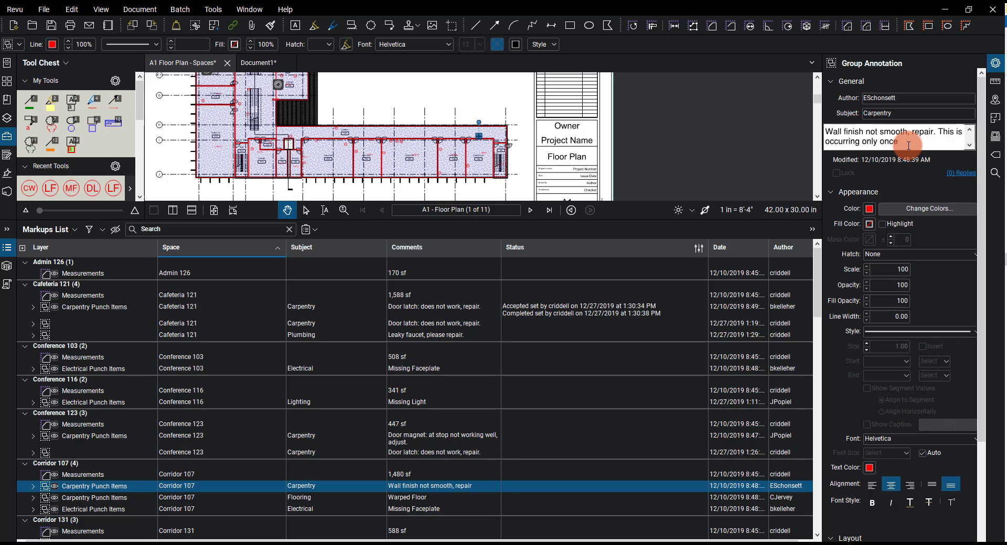
Hide the Markups List to examine the entry level plan, and show the list again
{"action": "left_click", "coordinate": [23, 248]}
{"action": "left_click", "coordinate": [7, 248]}
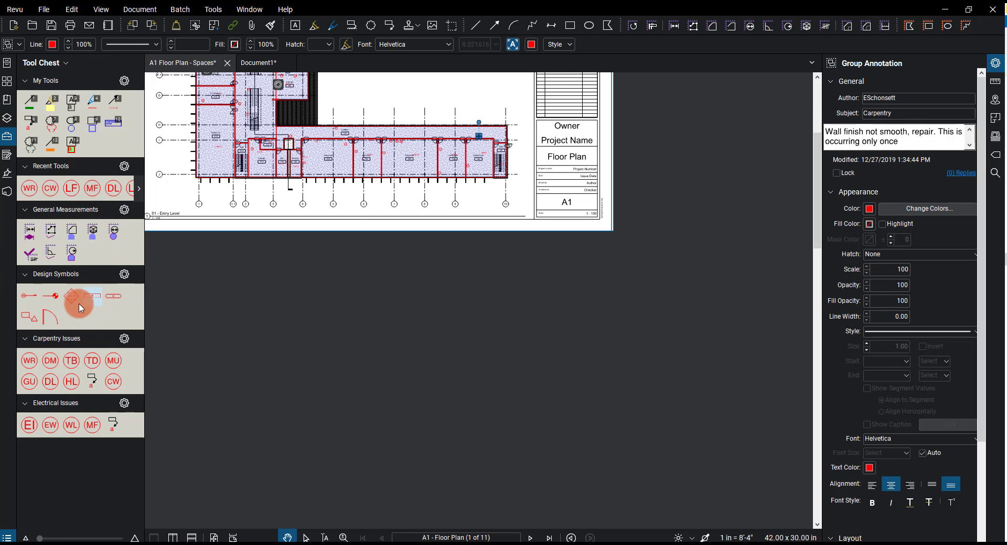
{"action": "scroll", "coordinate": [379, 314], "scroll_direction": "up", "scroll_amount": 5}
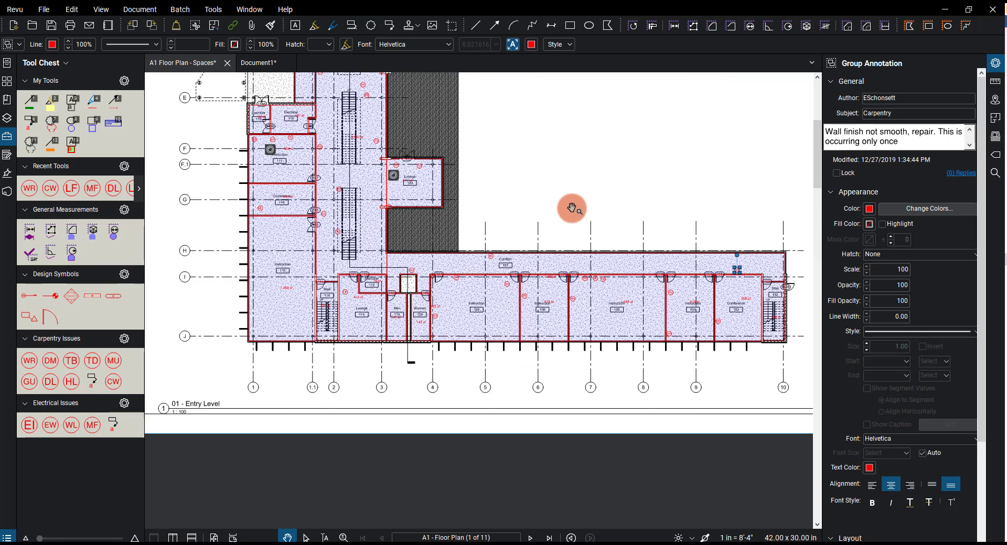
{"action": "left_click_drag", "start_coordinate": [585, 249], "coordinate": [586, 258]}
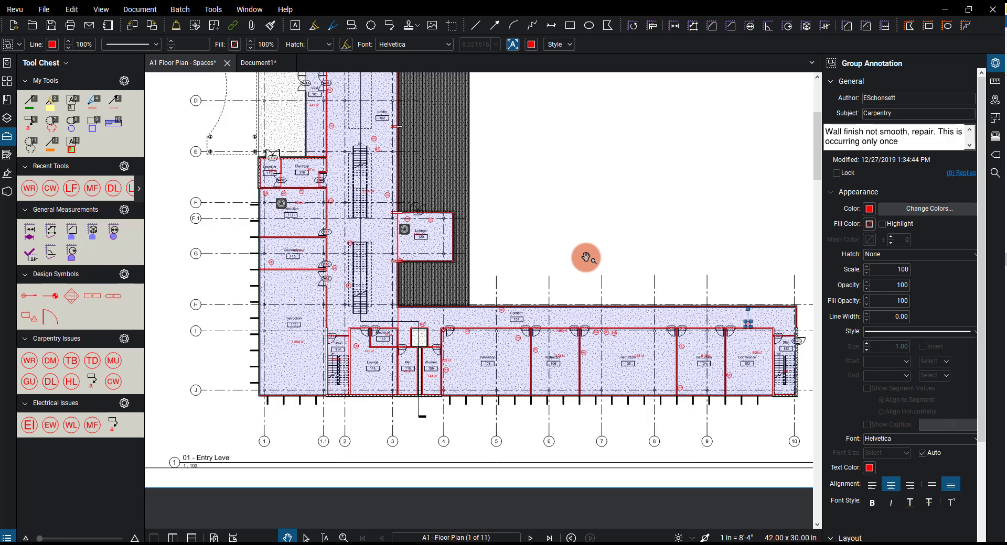
{"action": "left_click", "coordinate": [8, 537]}
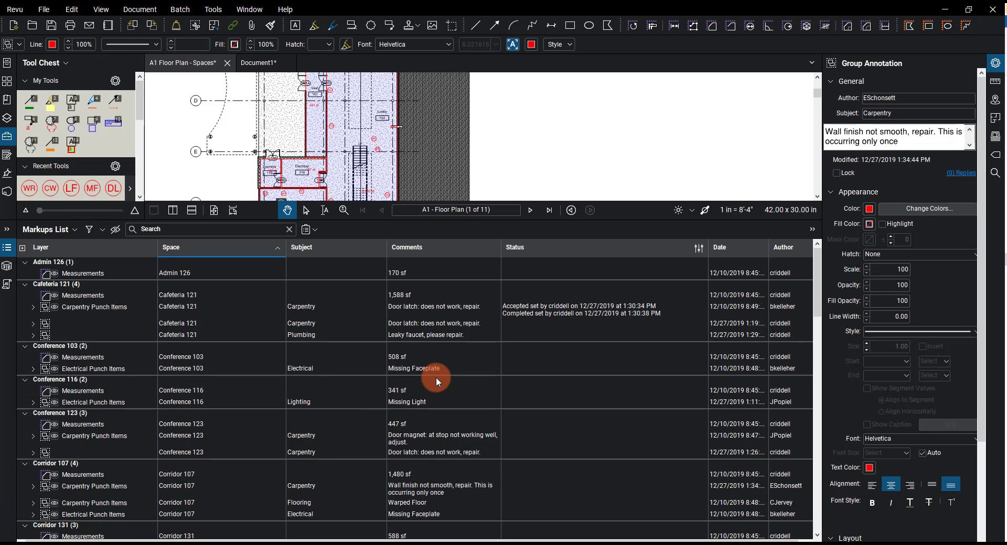